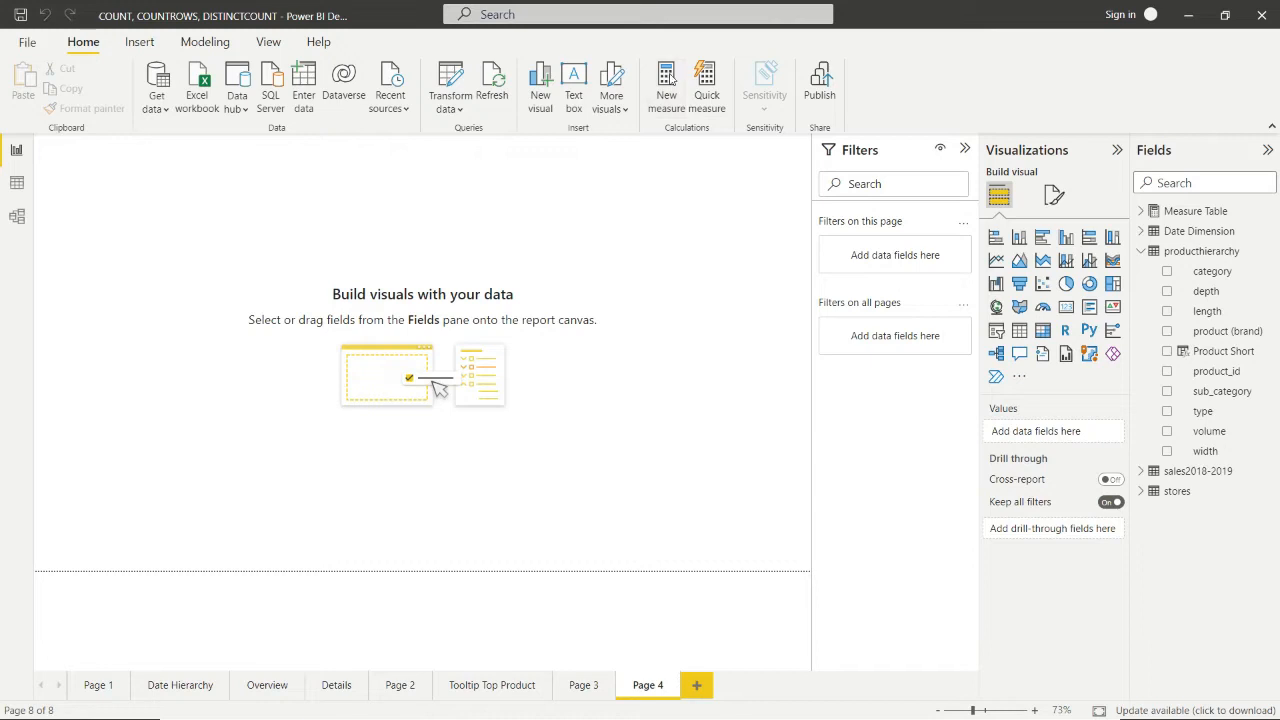
Create a new measure named Average Dimension that uses AVERAGEX with the producthierarchy table as its first argument.
click(670, 78)
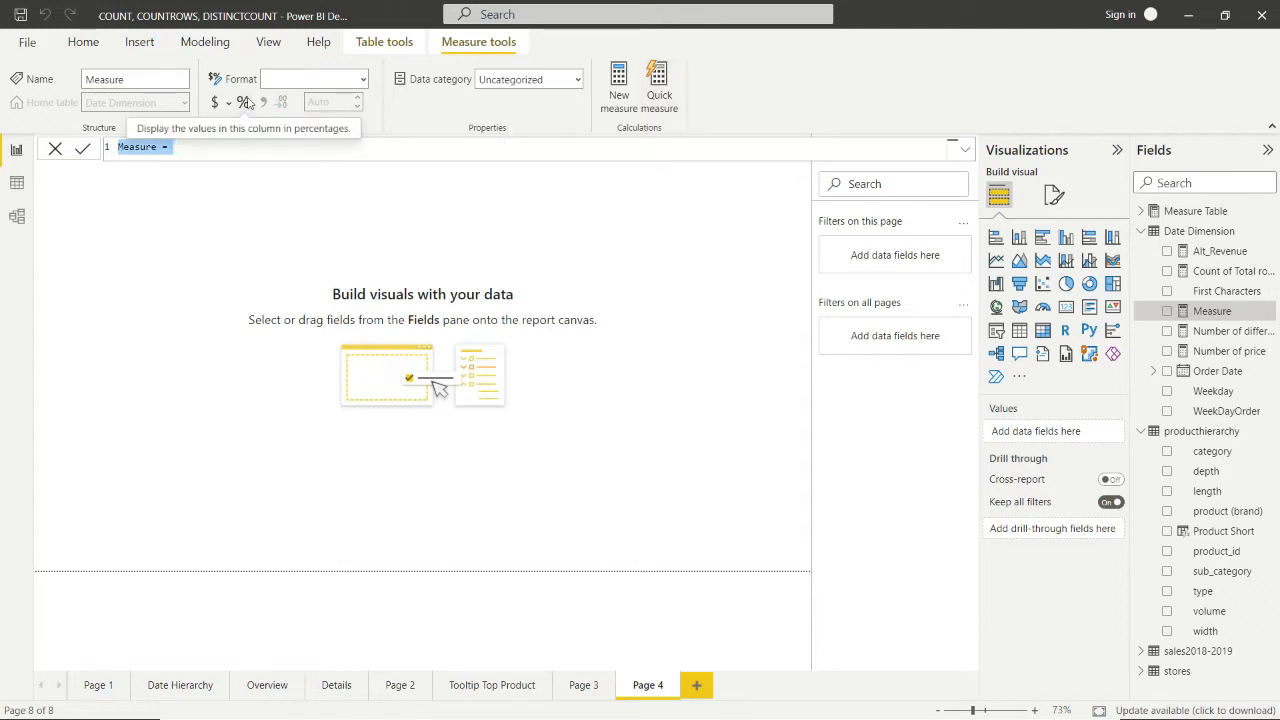
text(Averag)
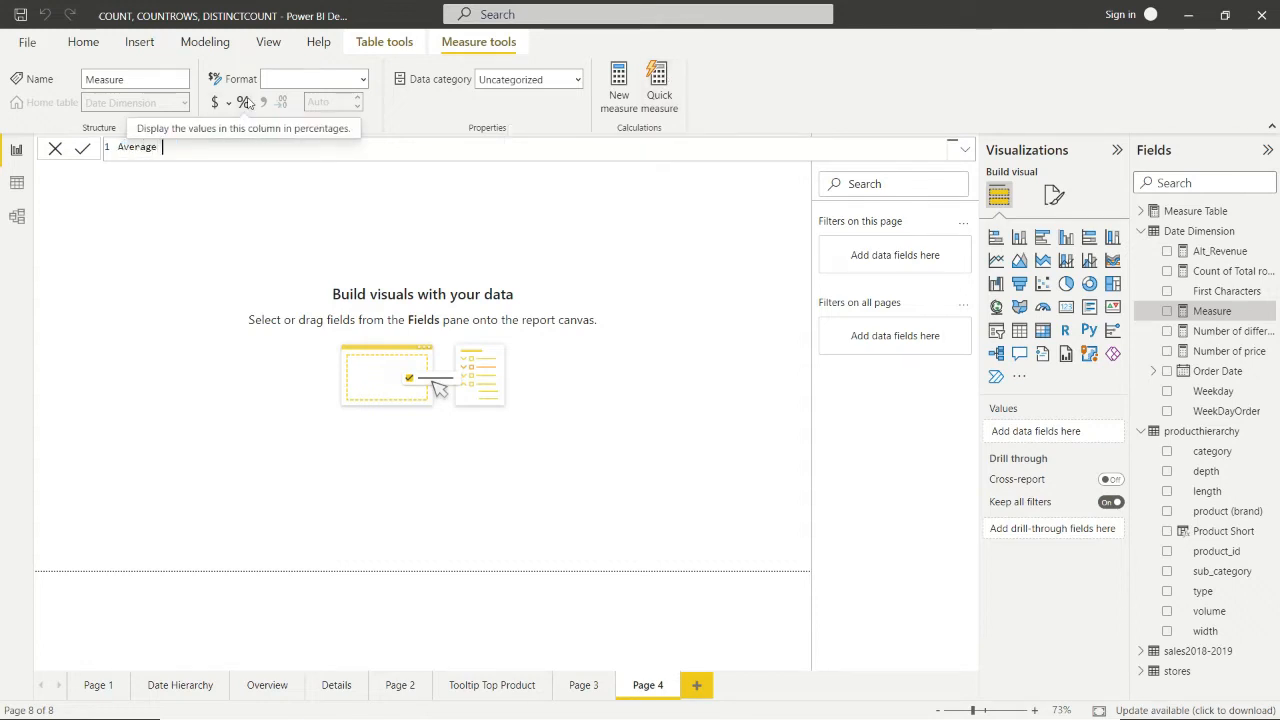
text(e Dimension = AVERAGE)
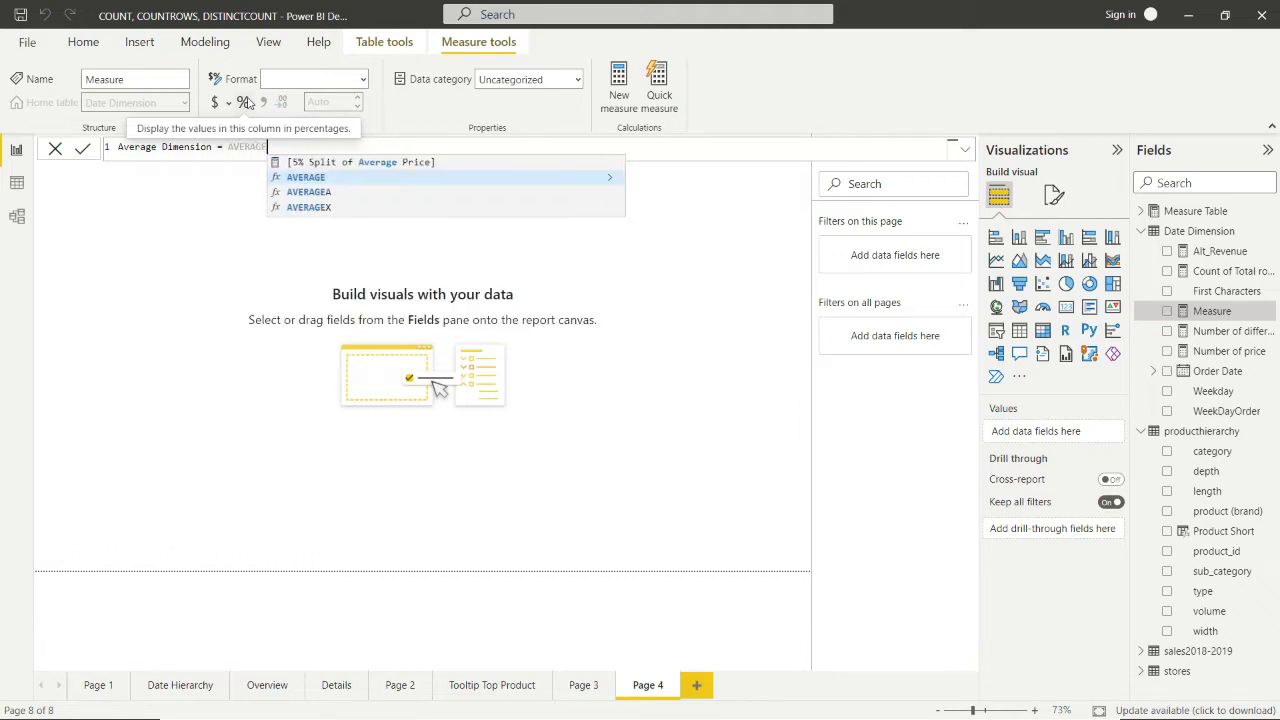
text(X)
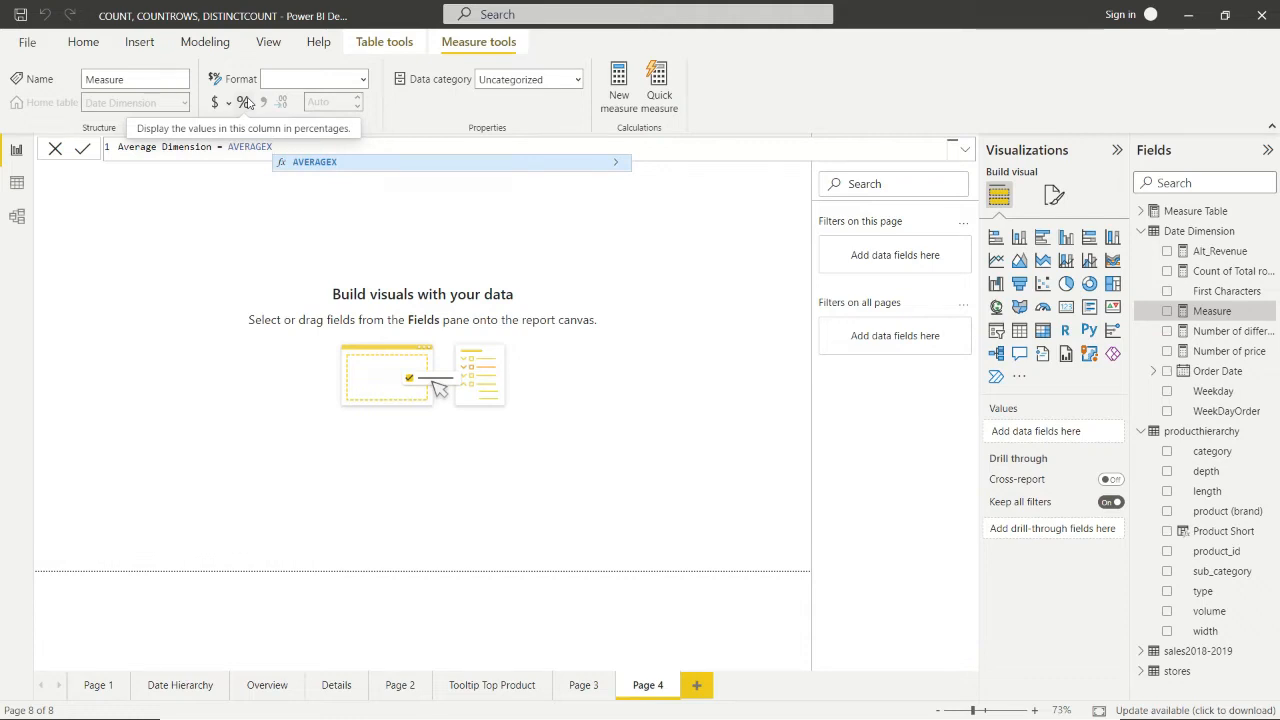
text(()
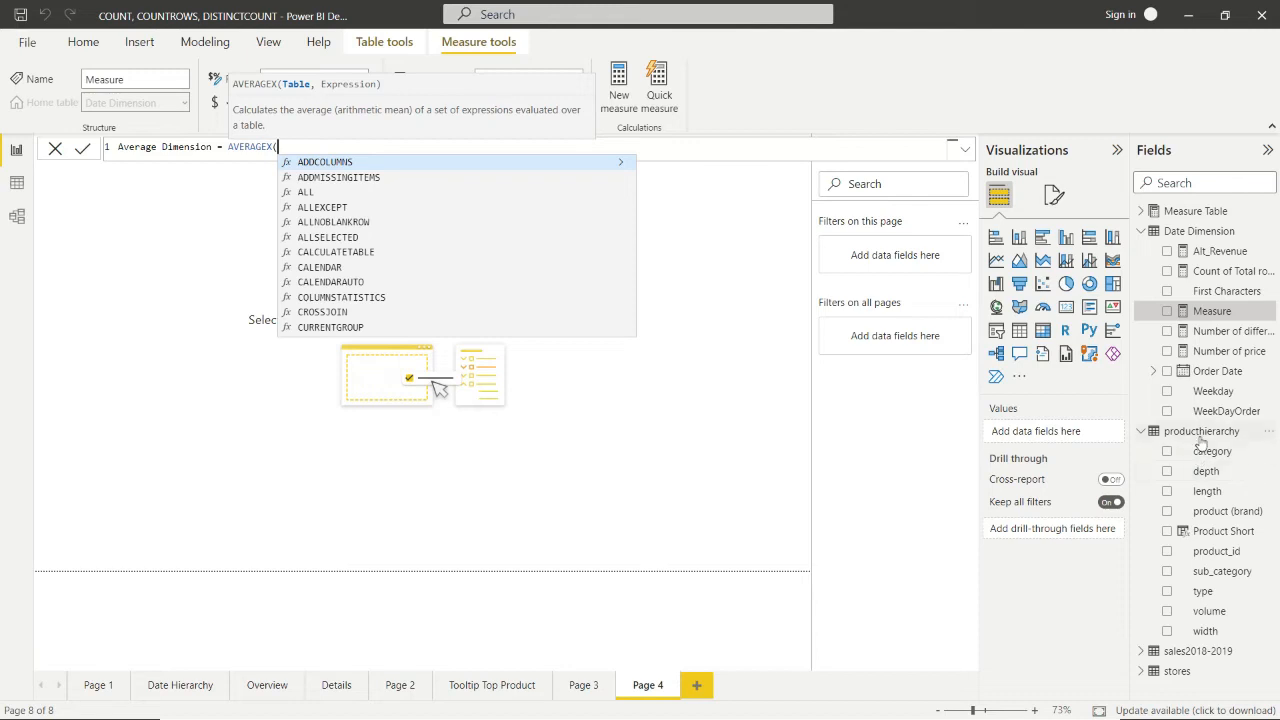
text(prod)
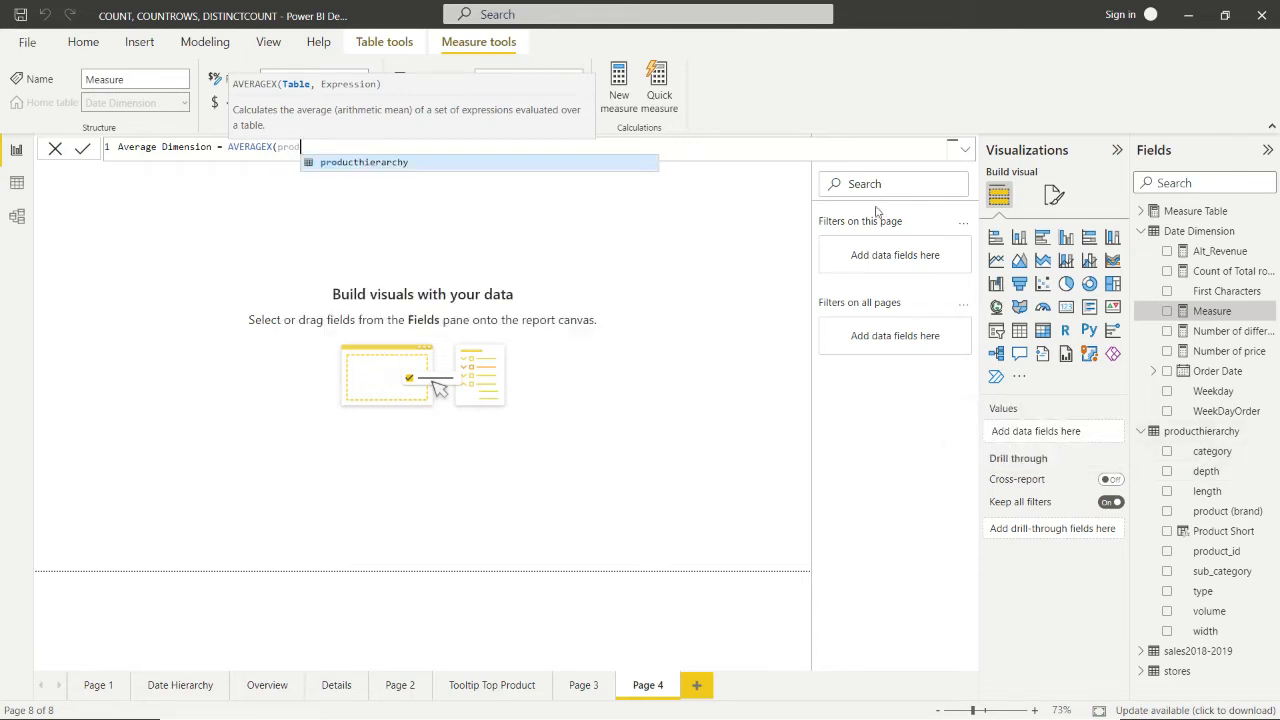
click(385, 168)
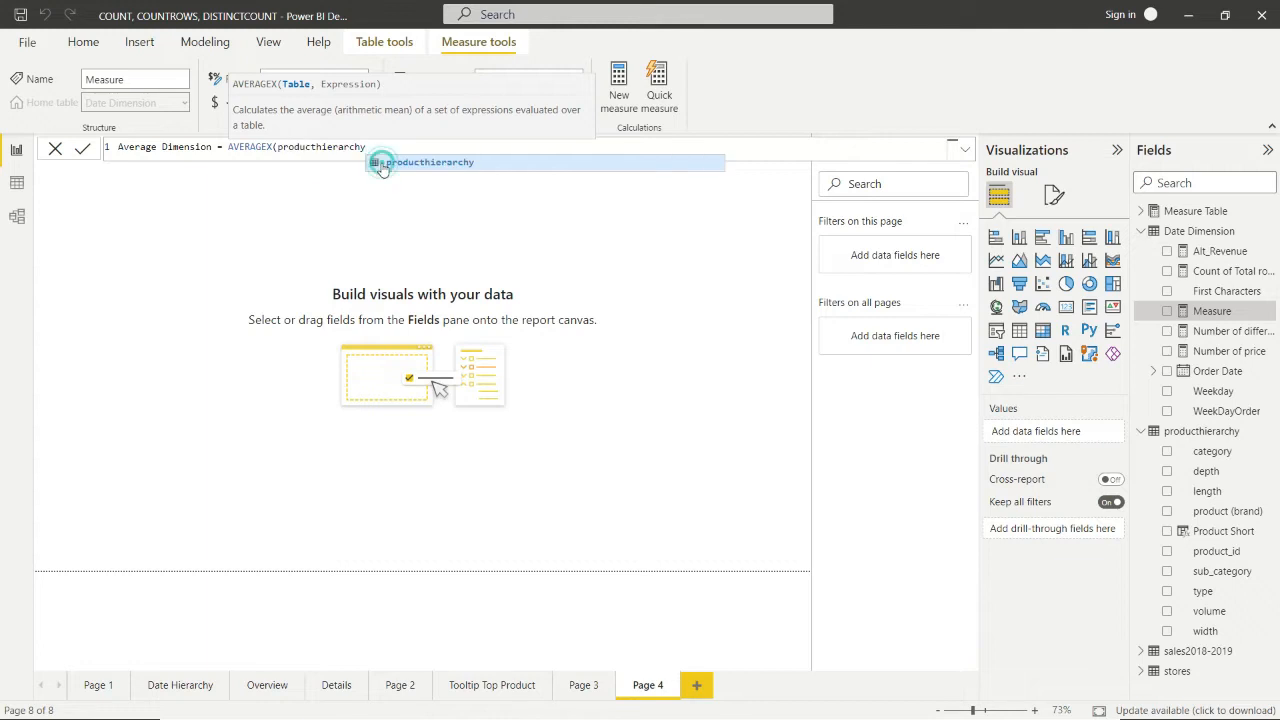
click(219, 715)
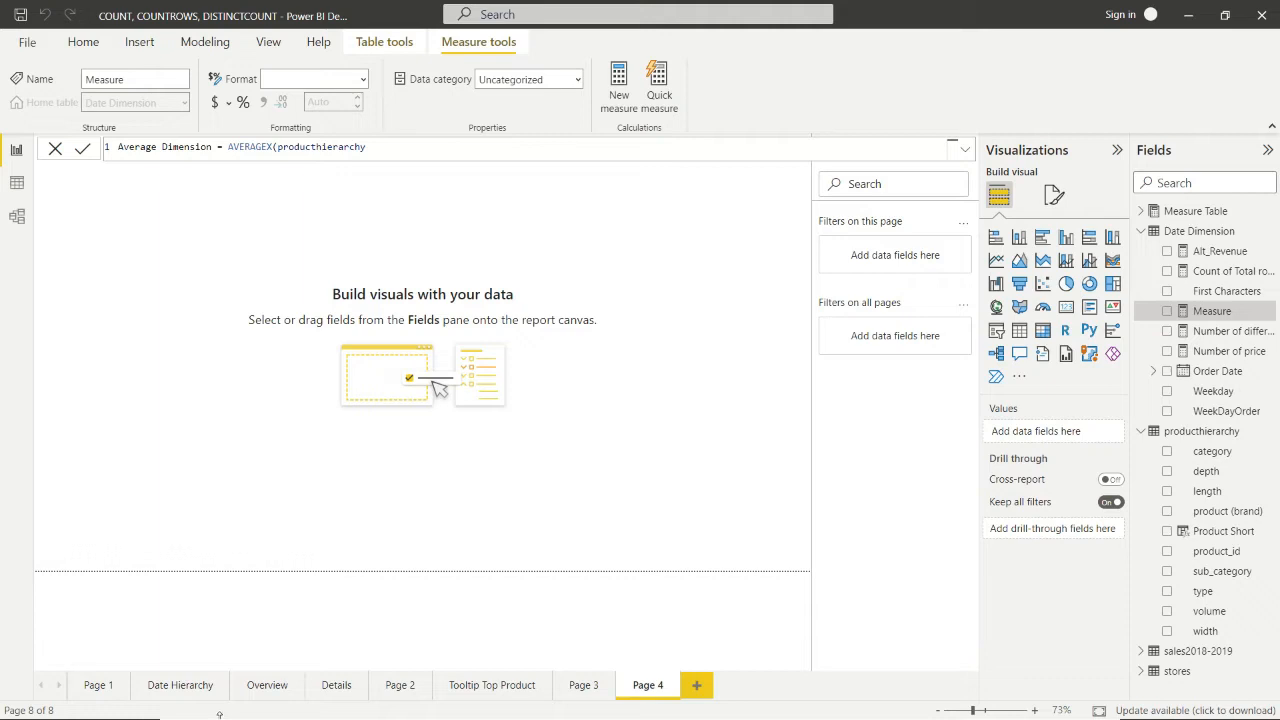
text(,)
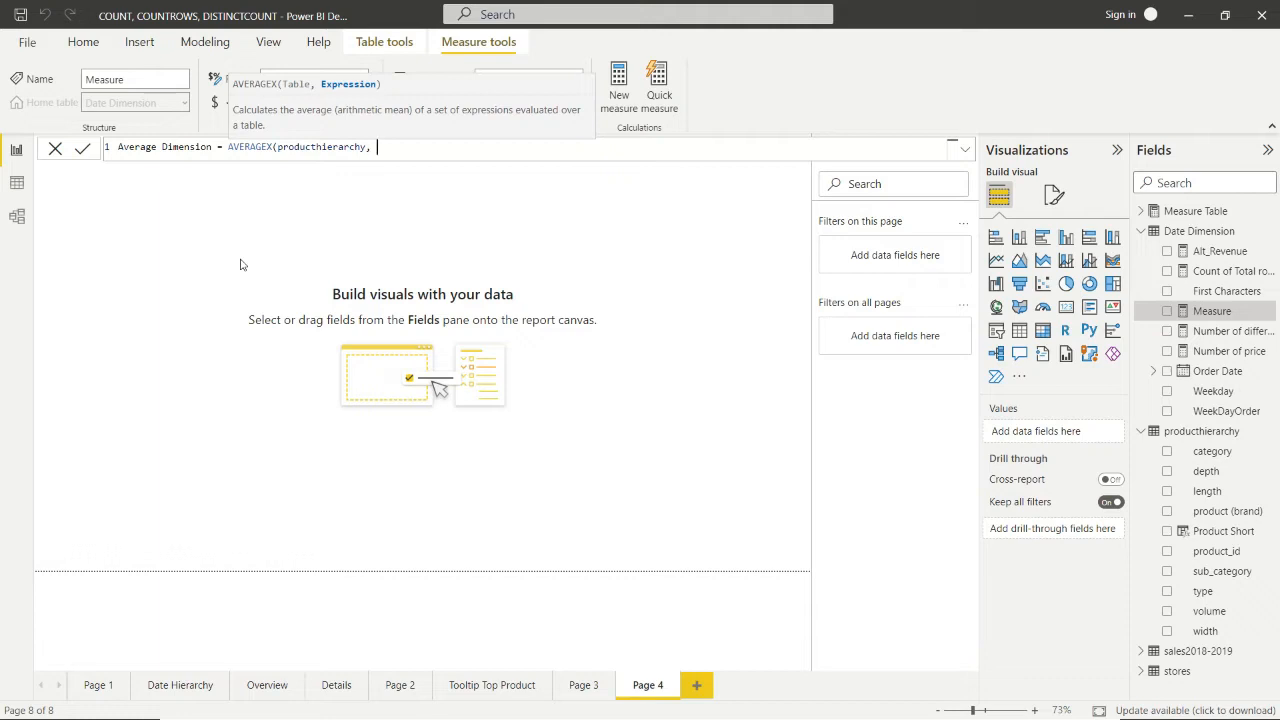
Complete the Average Dimension formula with the expression producthierarchy[length]*producthierarchy[depth] and commit the measure.
text( produ)
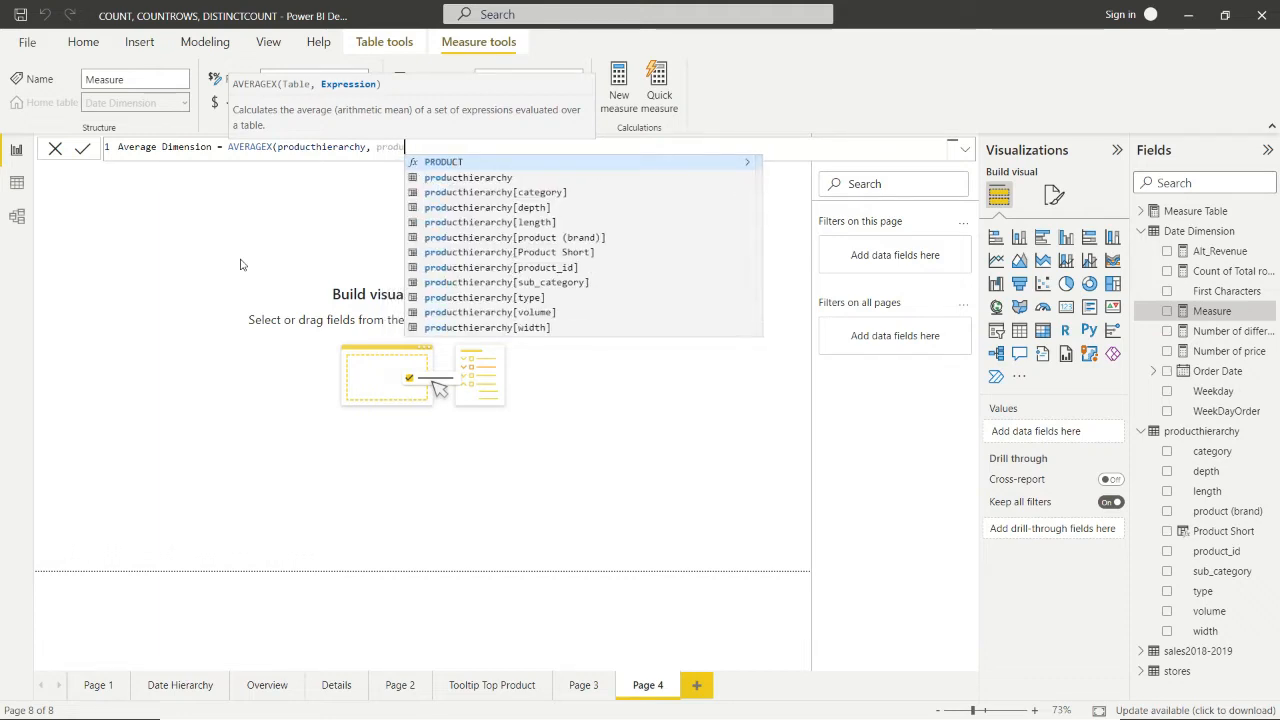
text(ct)
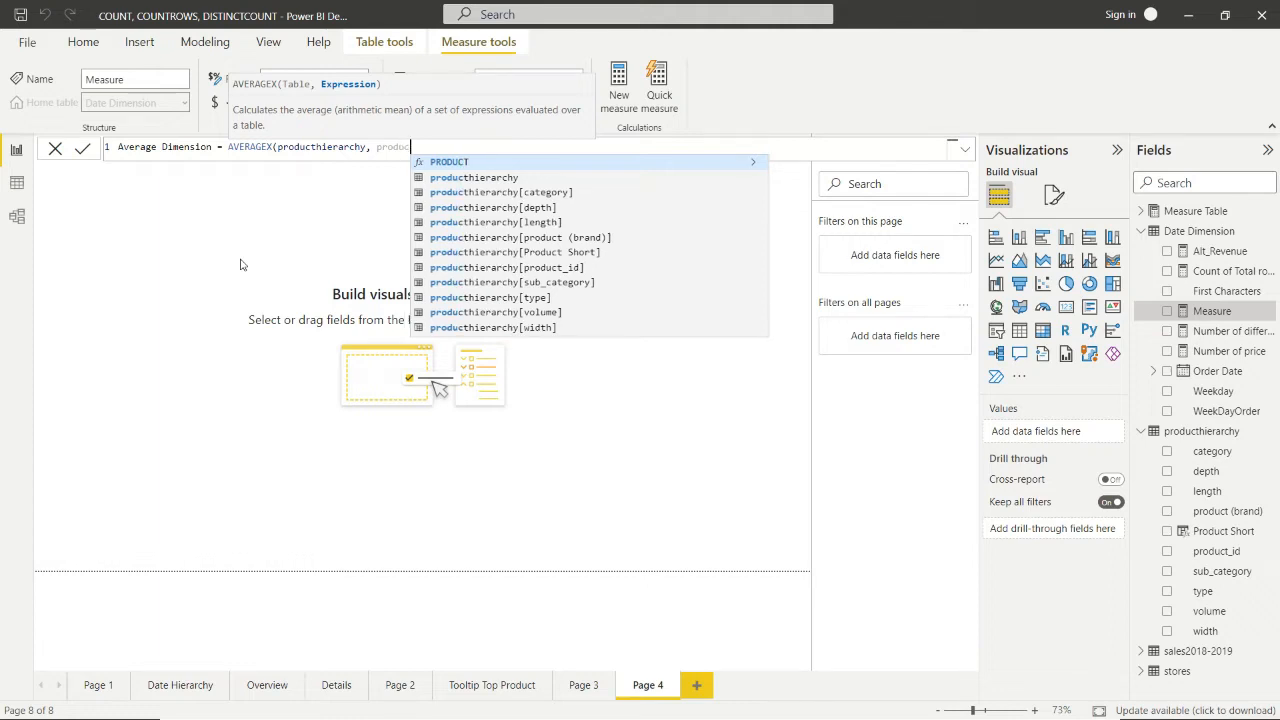
click(517, 224)
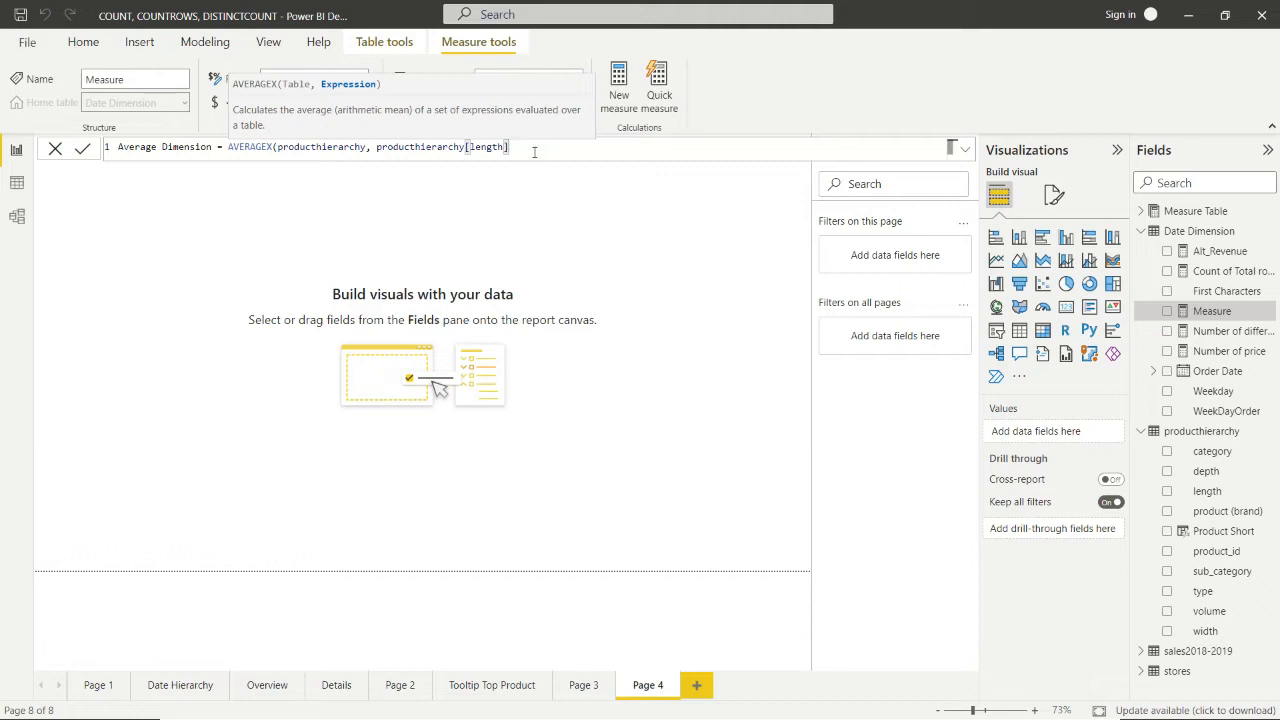
text(*prod)
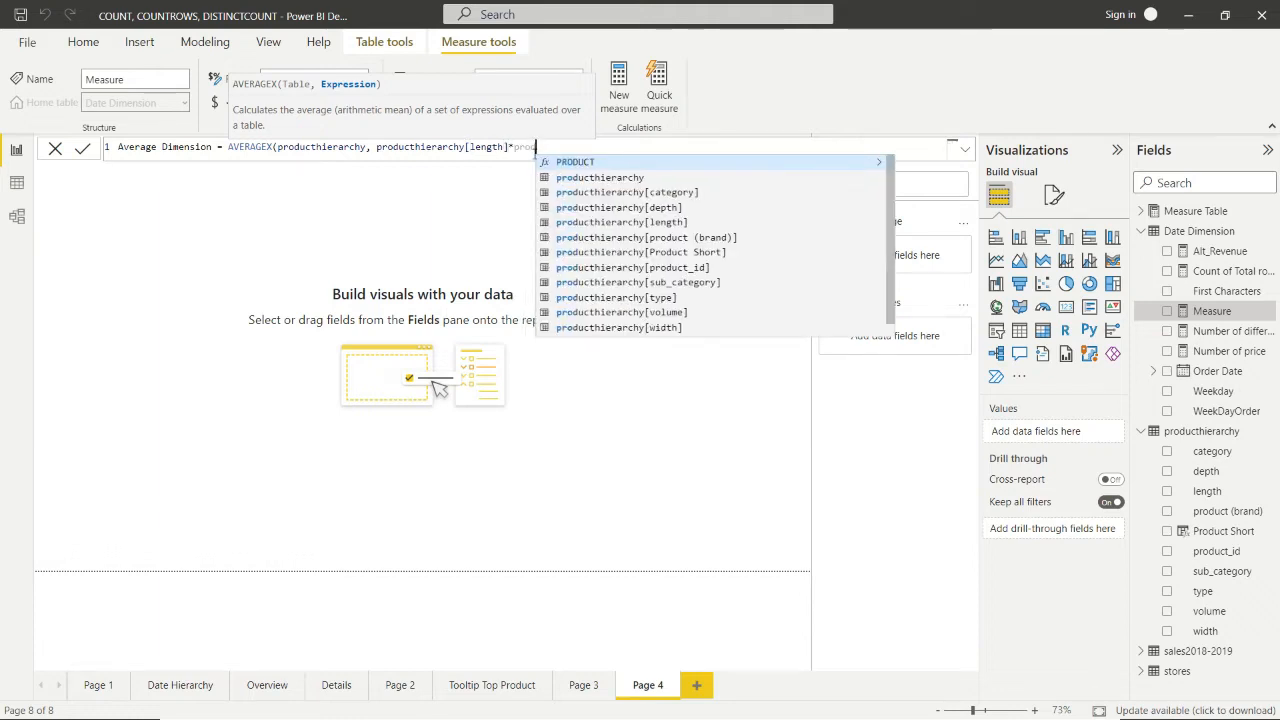
click(769, 4)
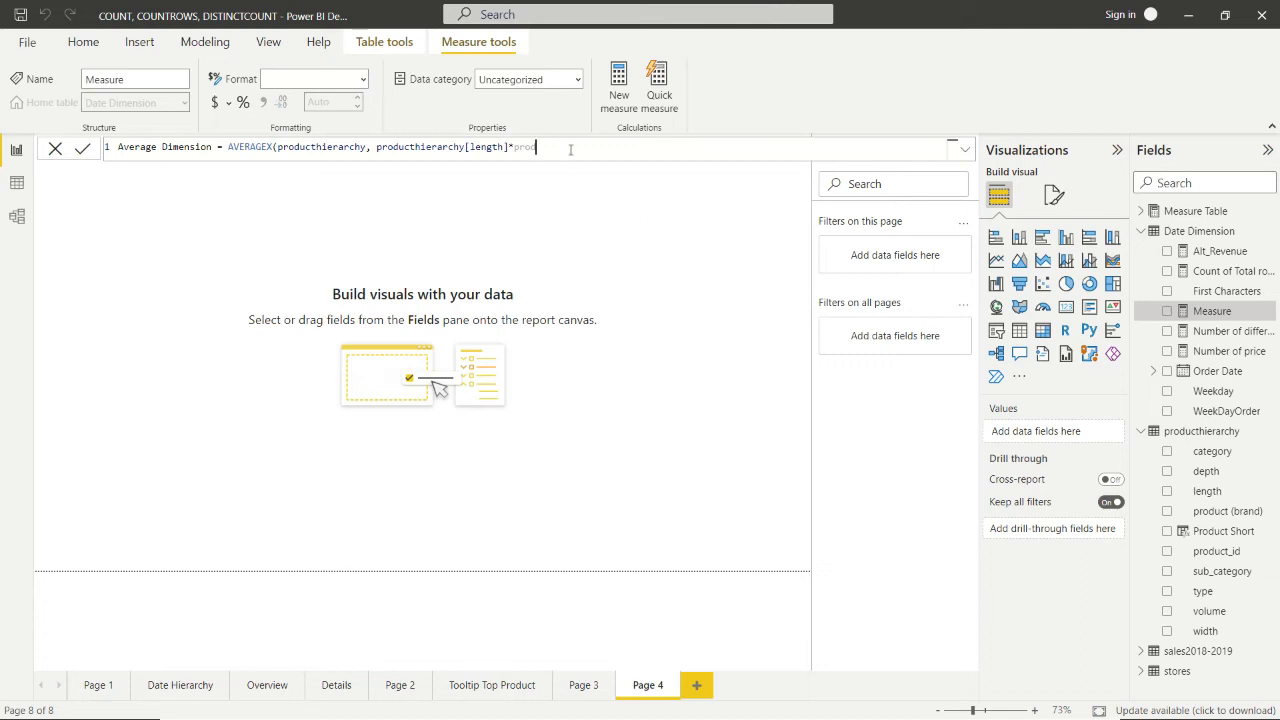
text(uct)
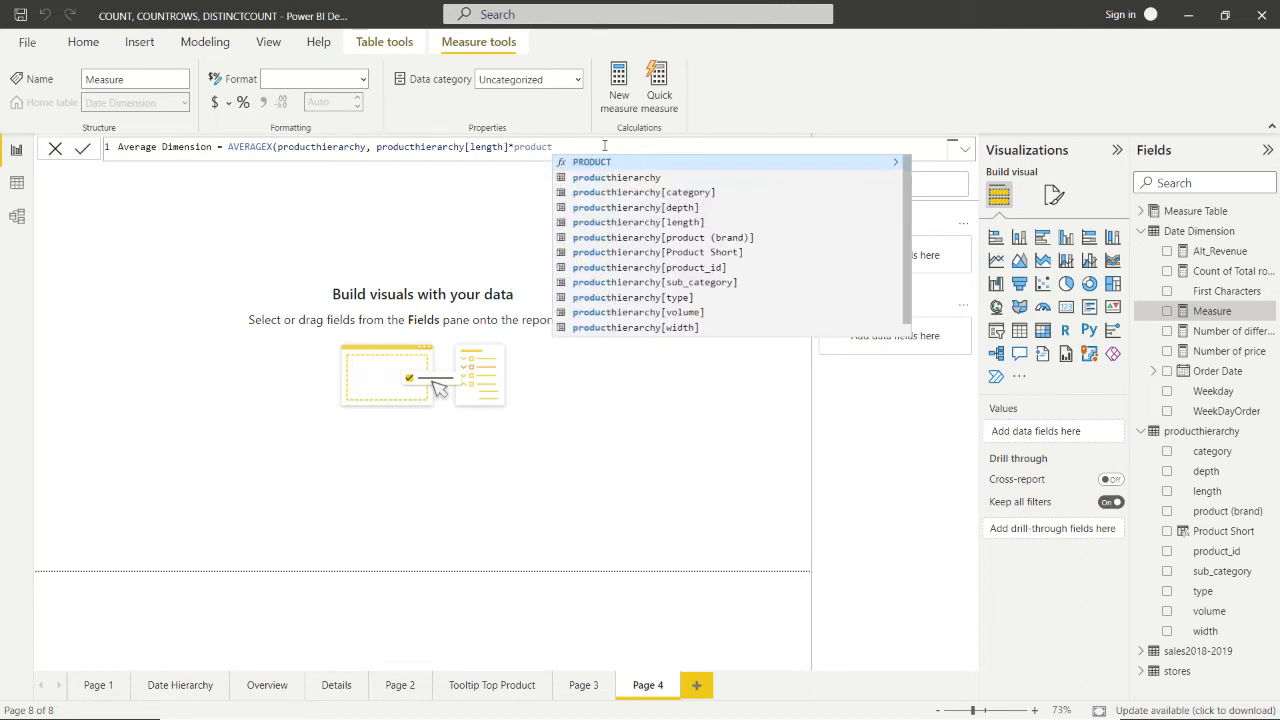
click(690, 208)
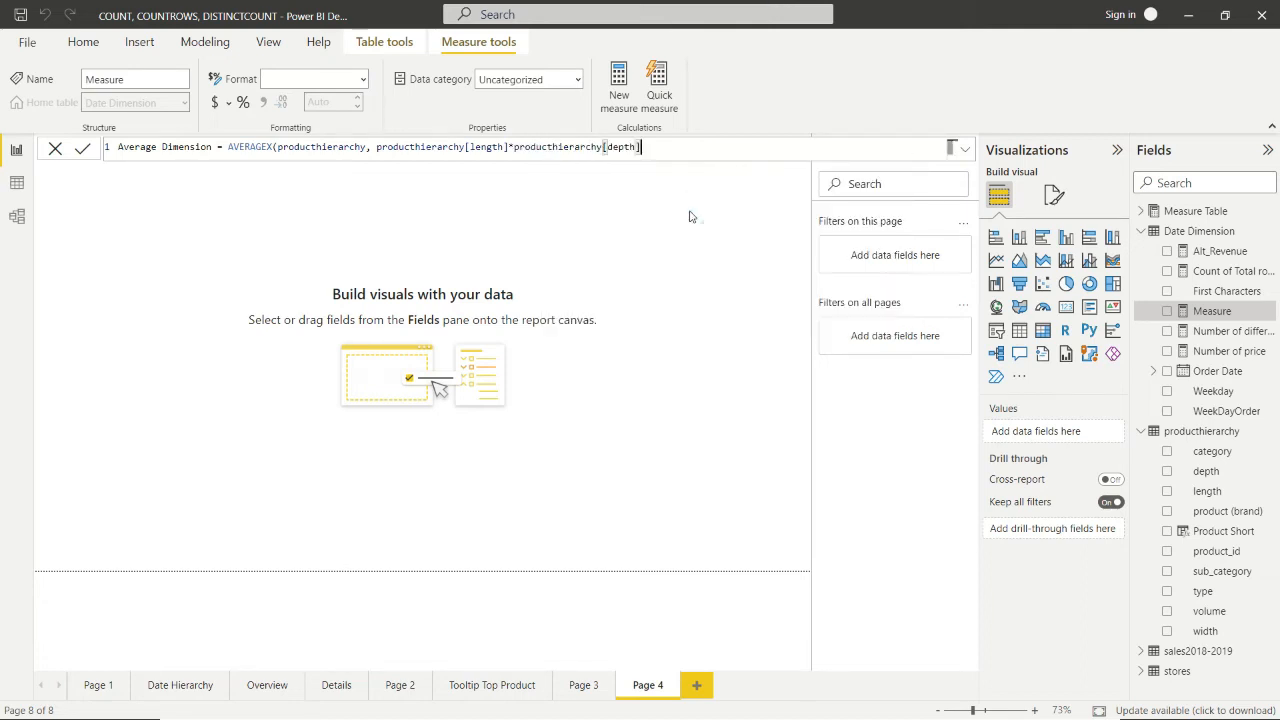
text())
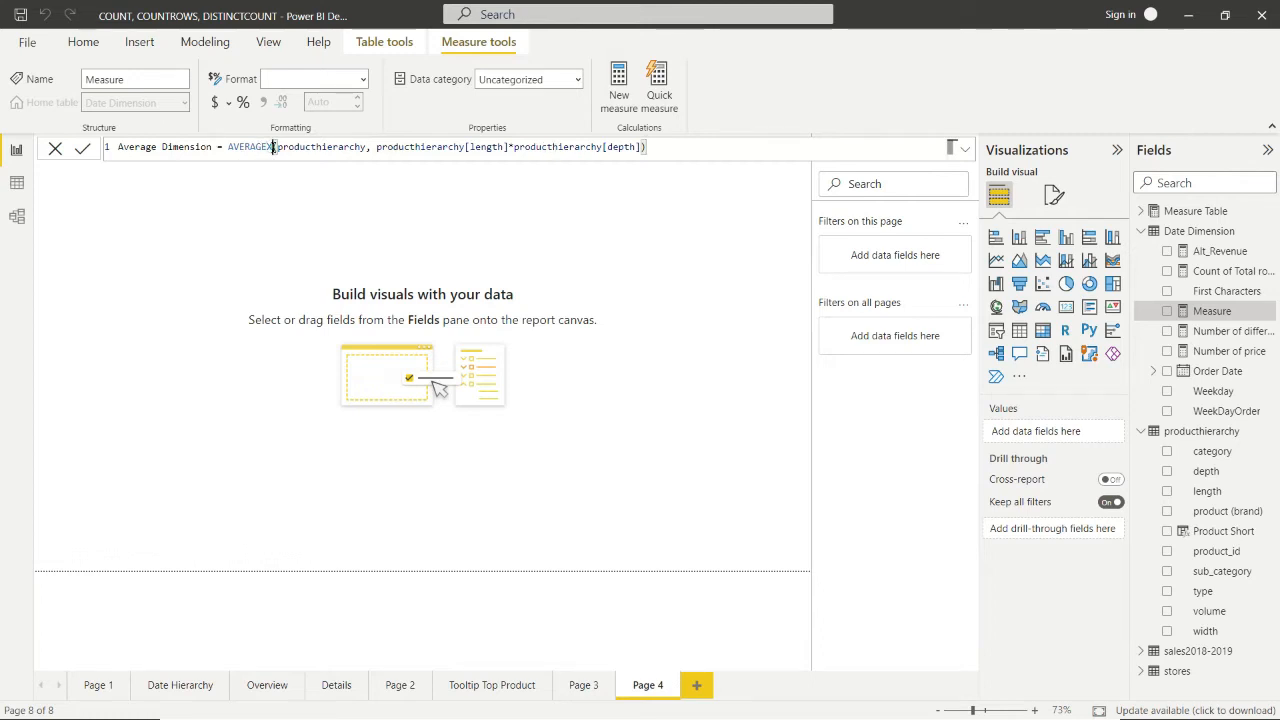
drag(272, 147, 222, 147)
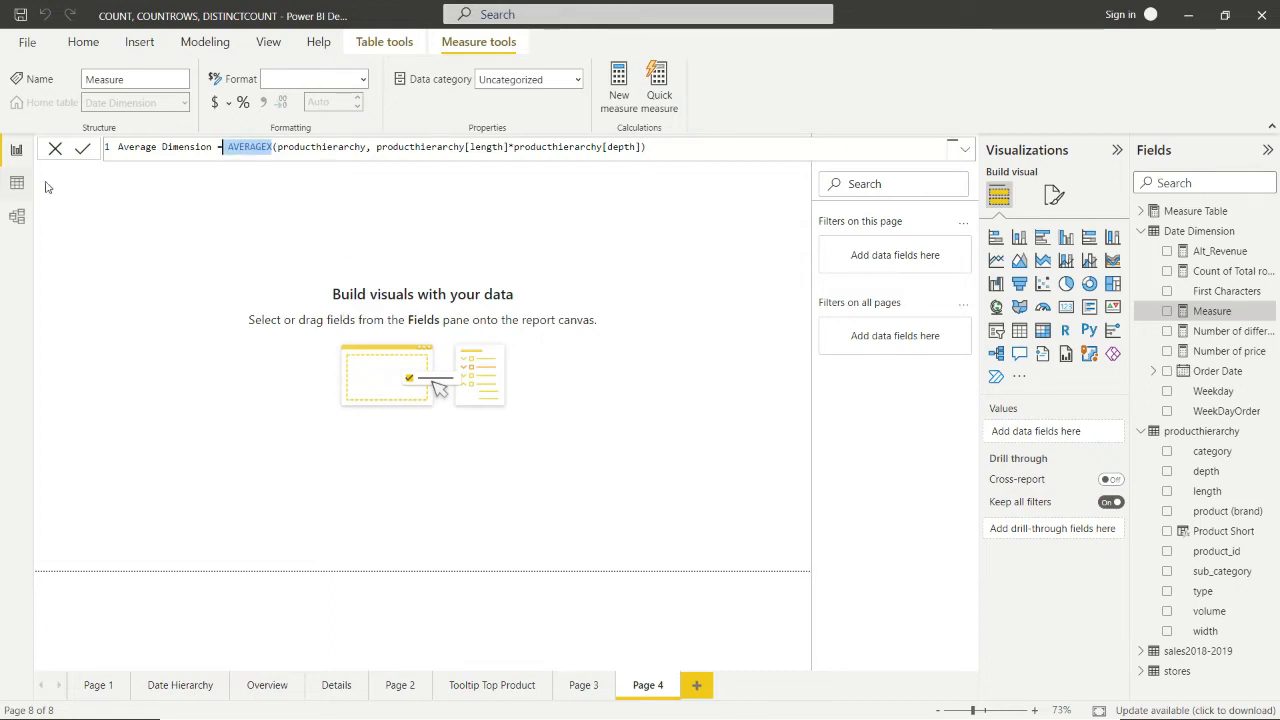
click(84, 149)
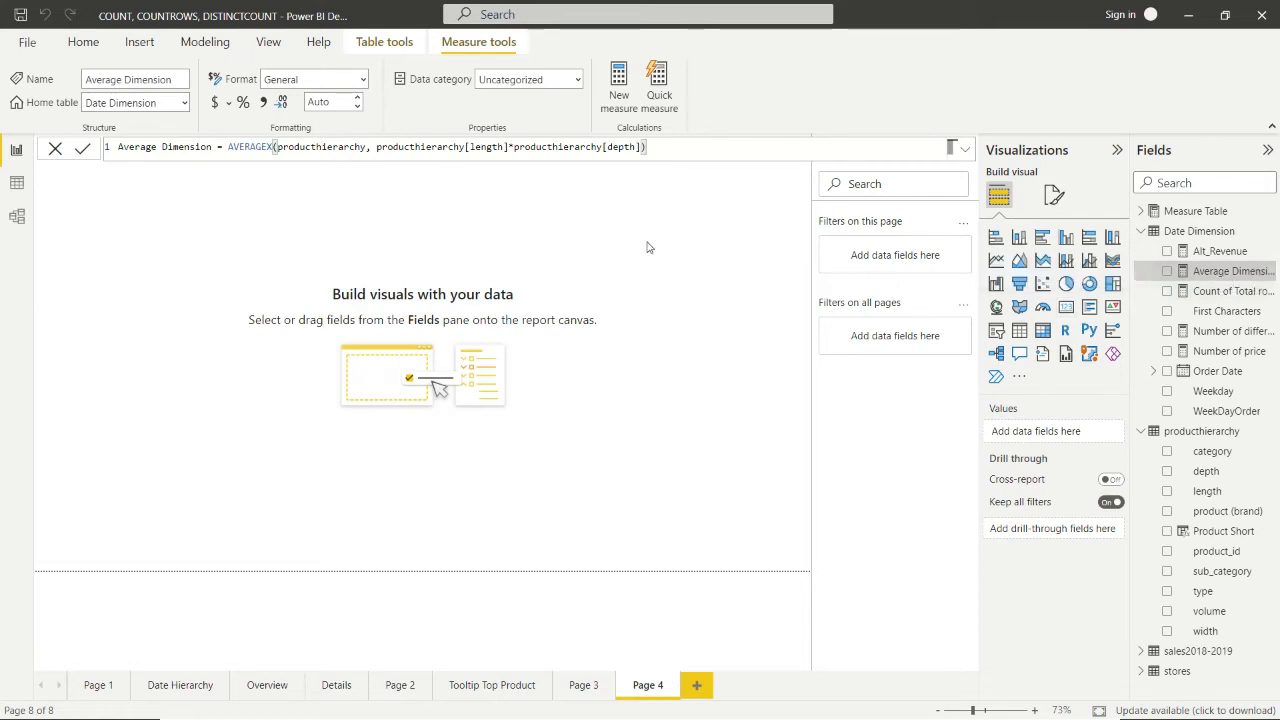
Create another measure named Average Volume that uses AVERAGEX with the producthierarchy table as its first argument.
click(614, 95)
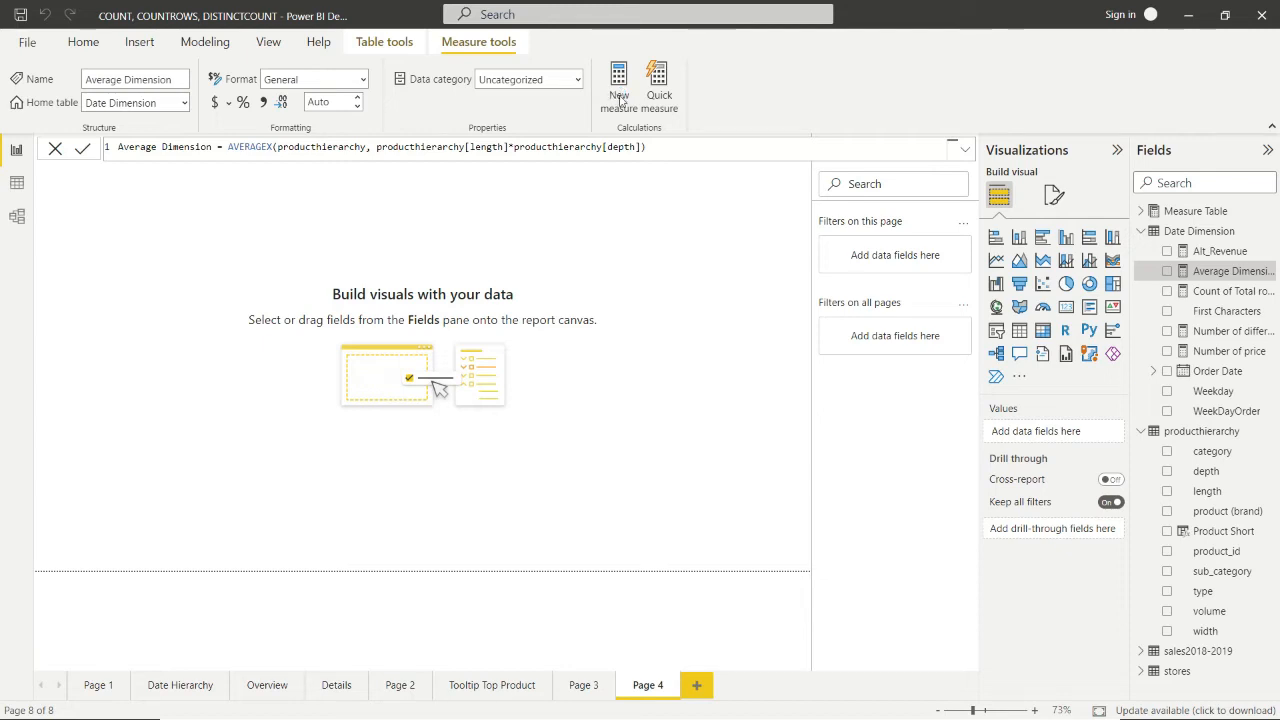
click(620, 100)
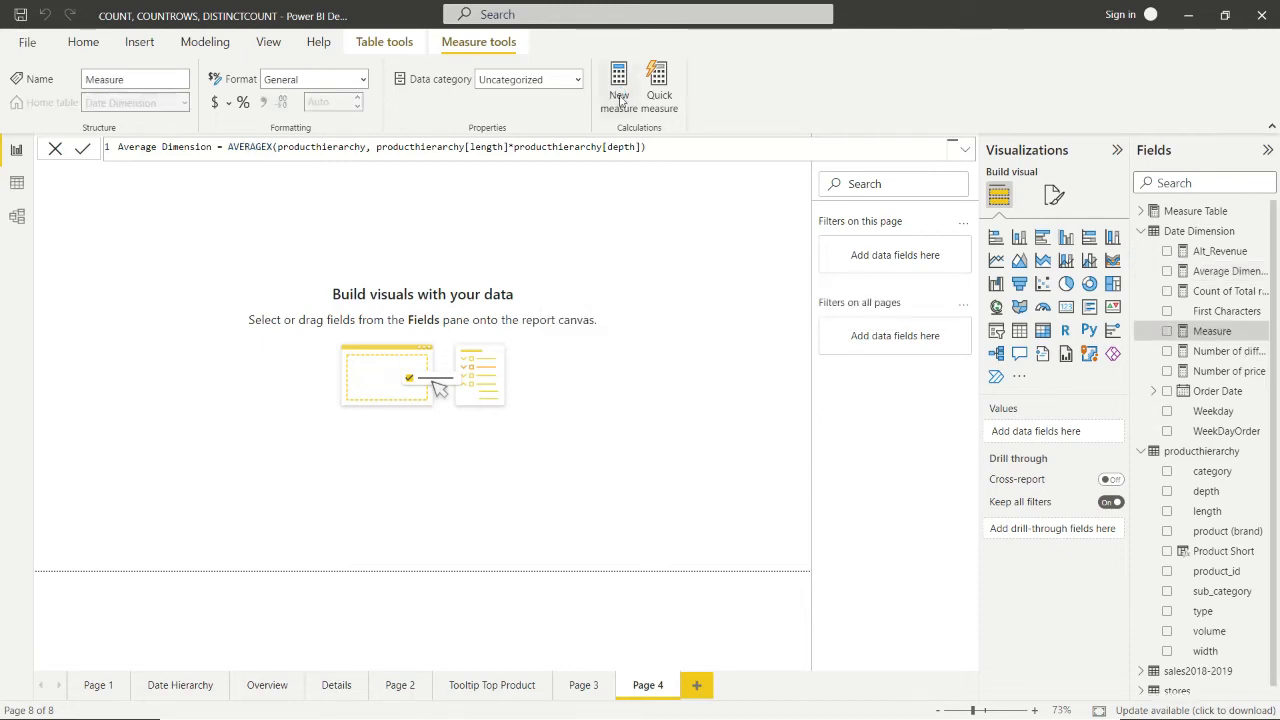
text(Av)
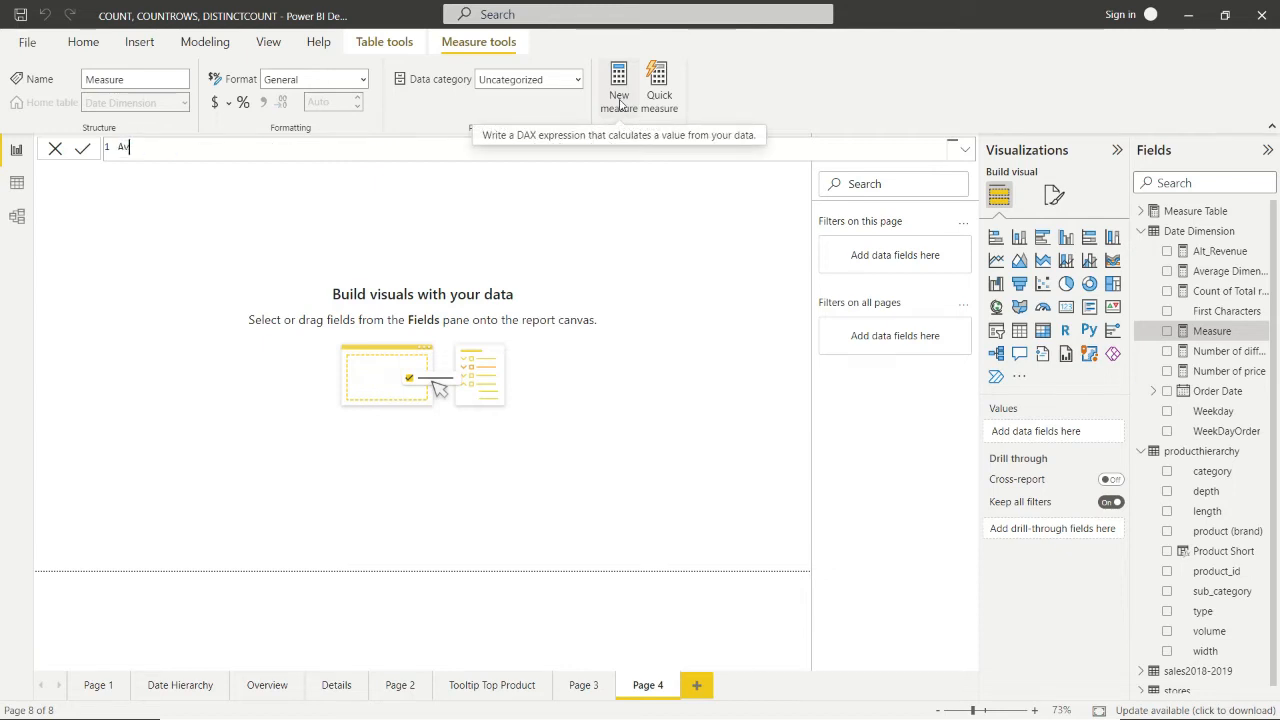
text(erage Volue)
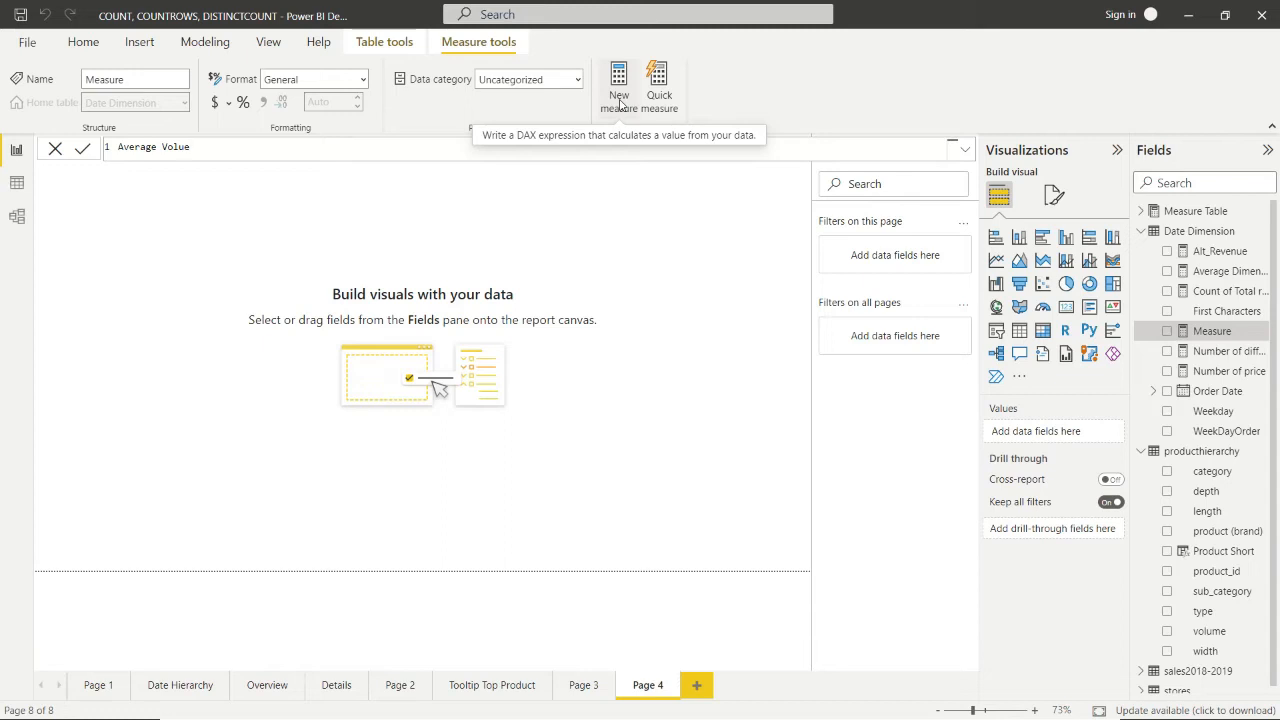
key(BackSpace)
text(me = AVERA)
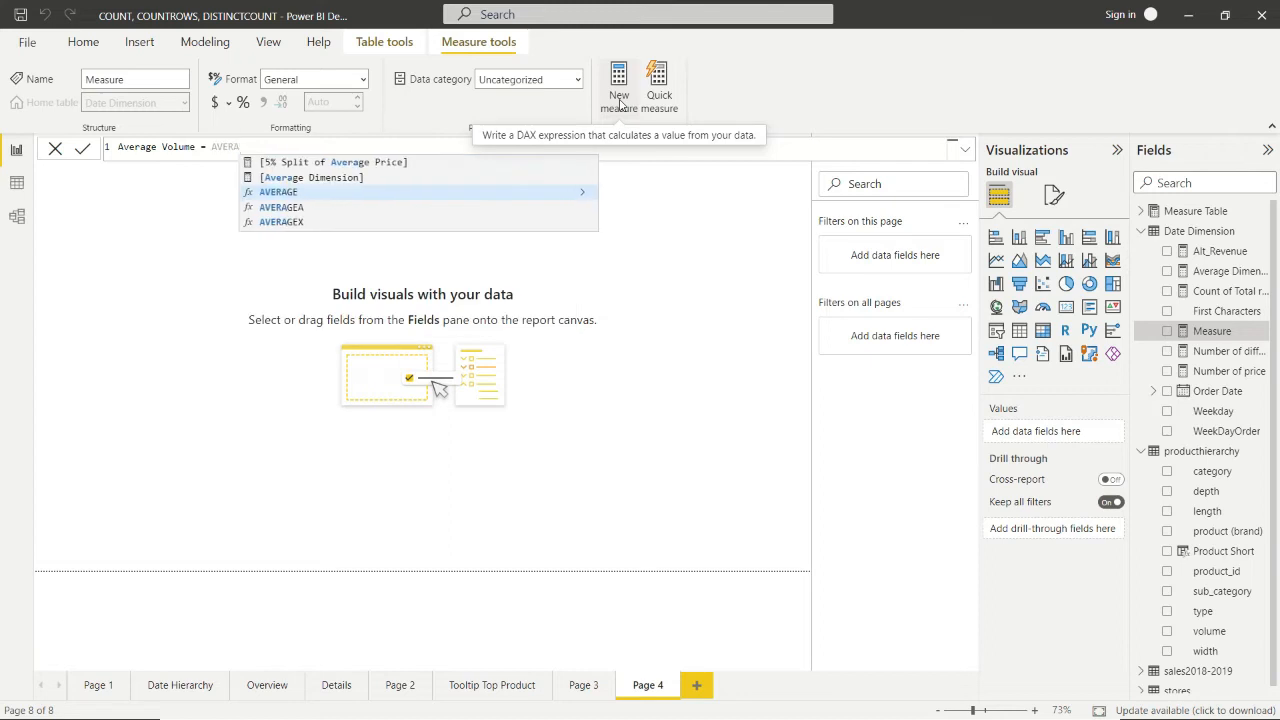
text(GEX)
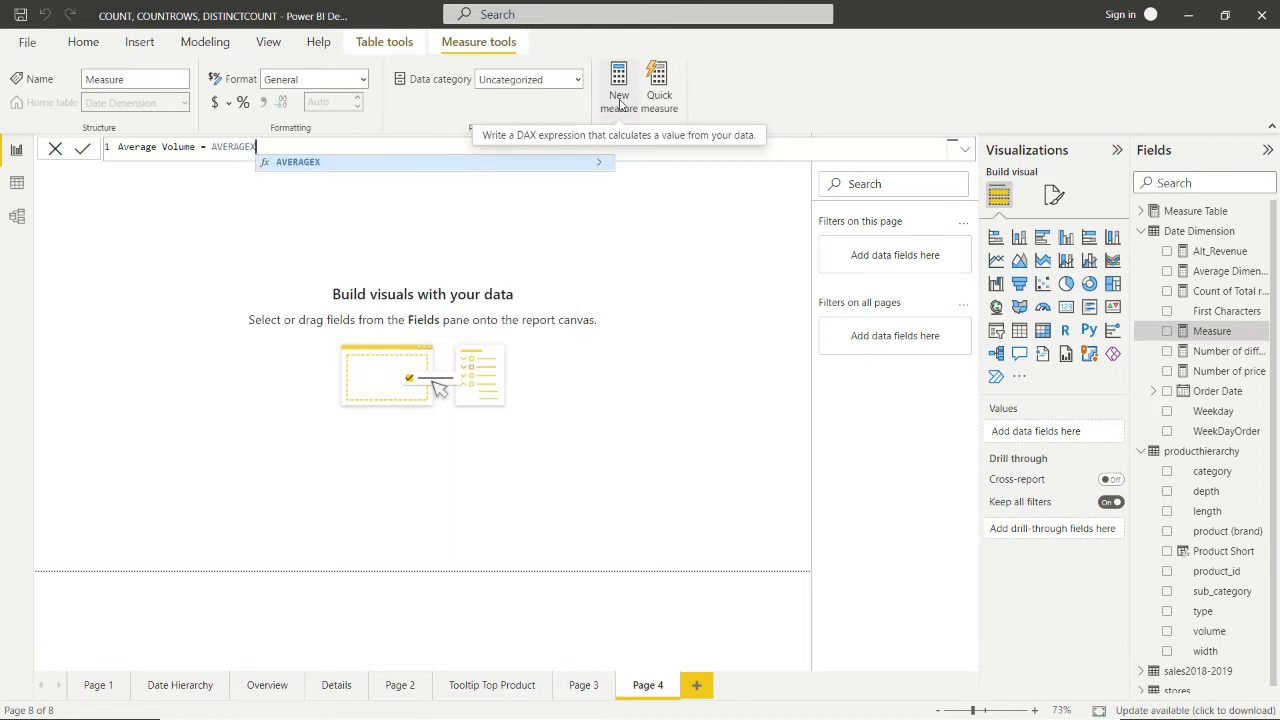
text(()
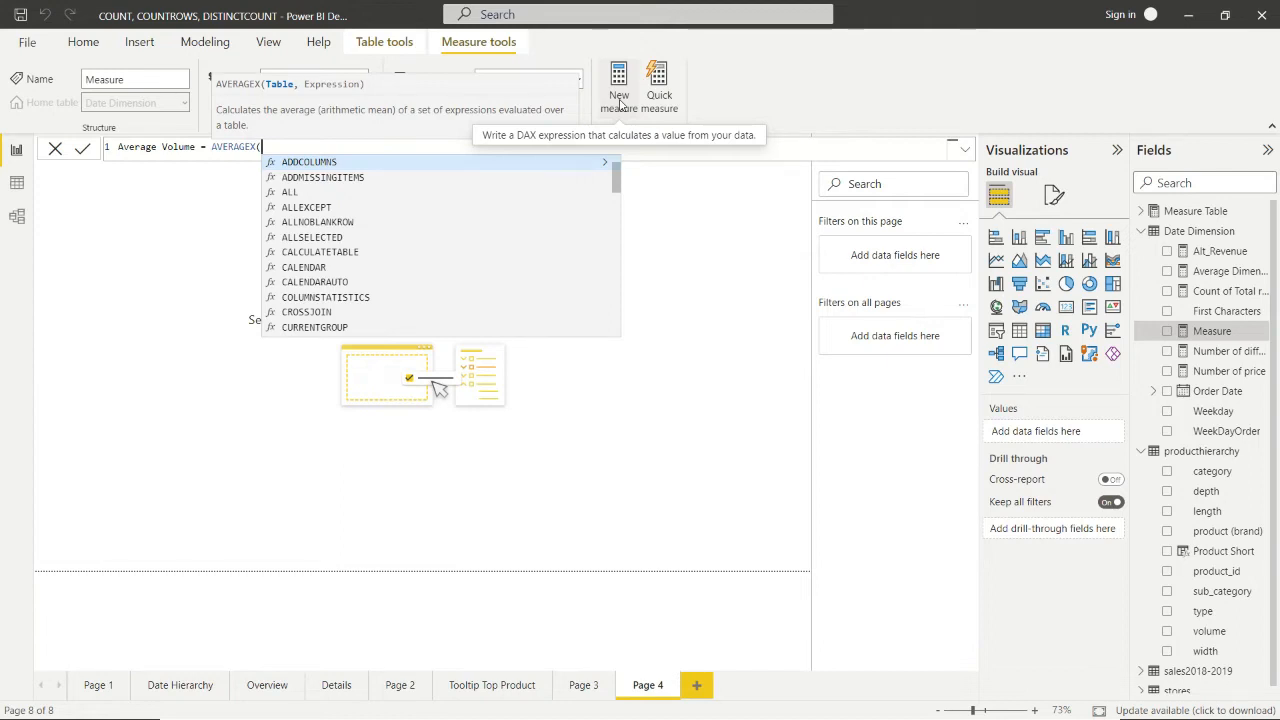
text(prod)
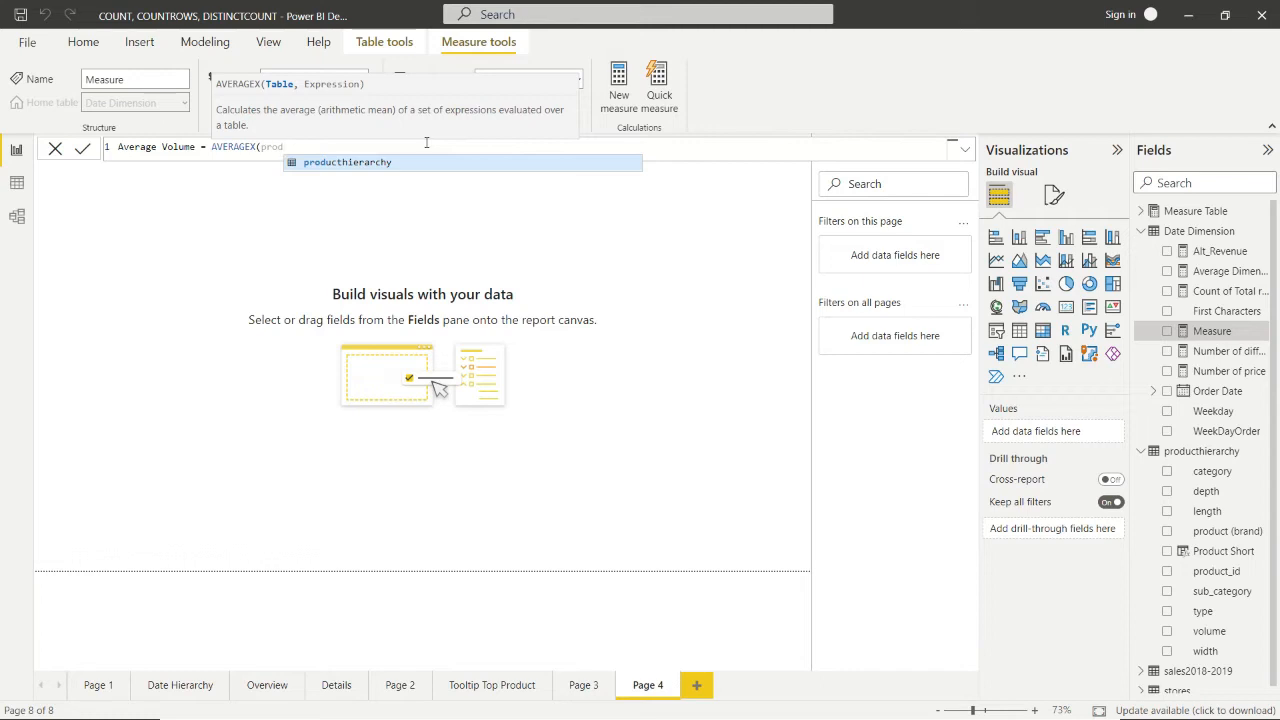
click(370, 163)
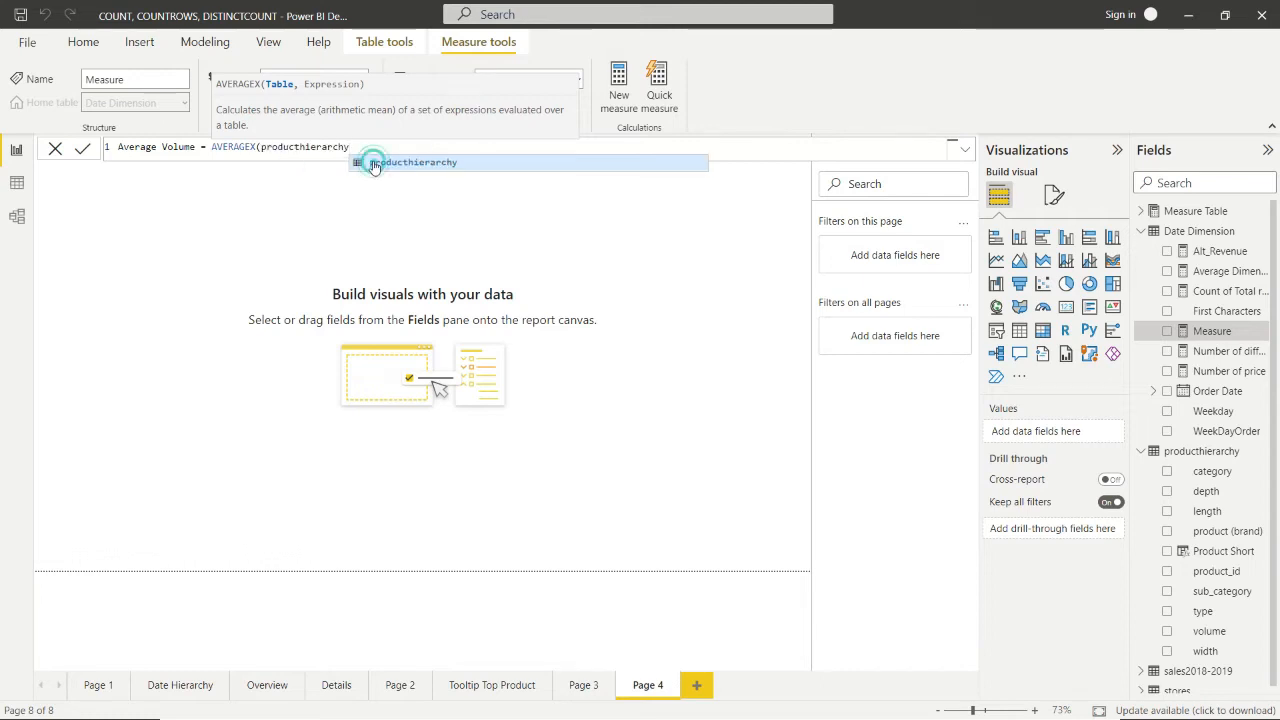
text(, )
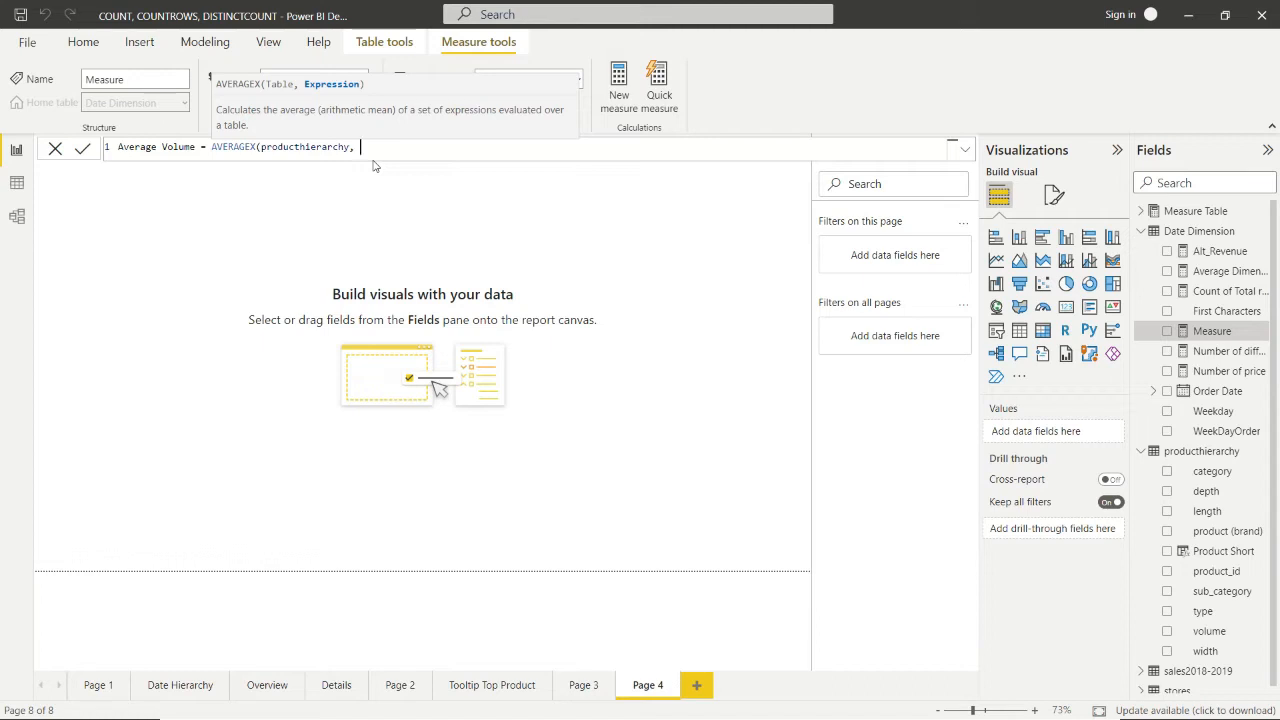
Complete the Average Volume formula with producthierarchy[depth]*producthierarchy[length]*producthierarchy[width] as the expression and commit the measure.
text(pr)
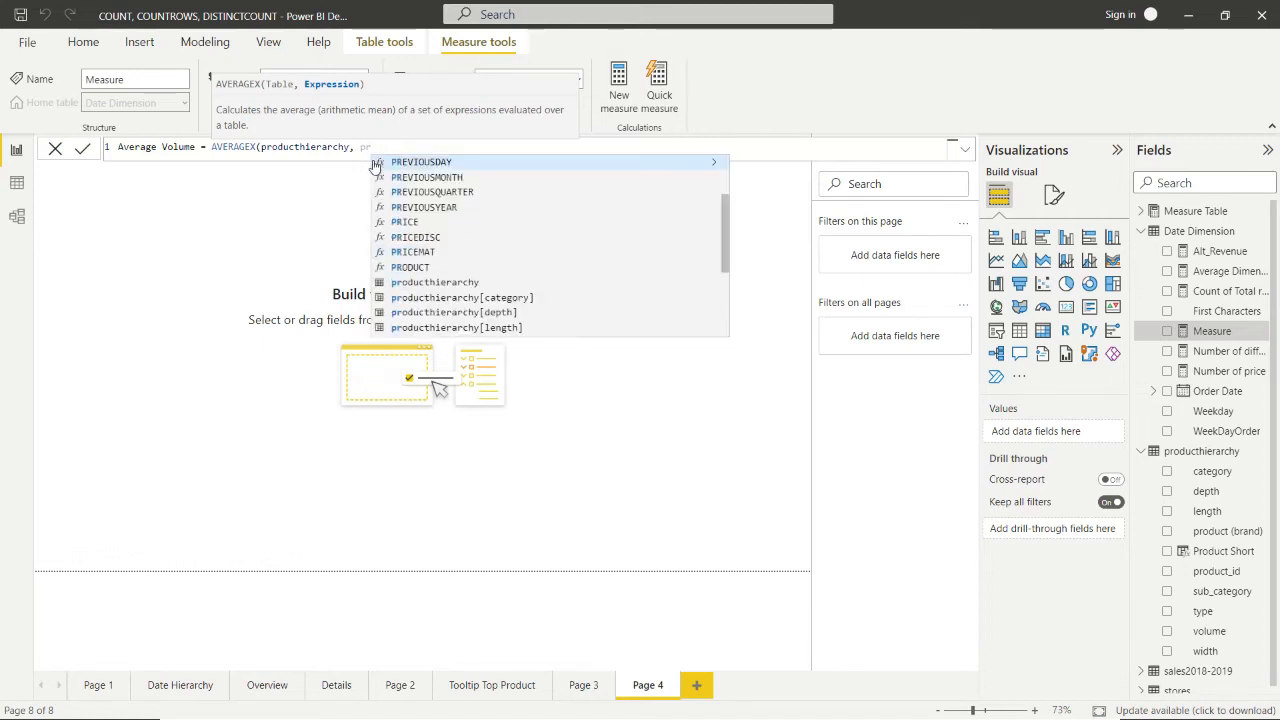
text(odu)
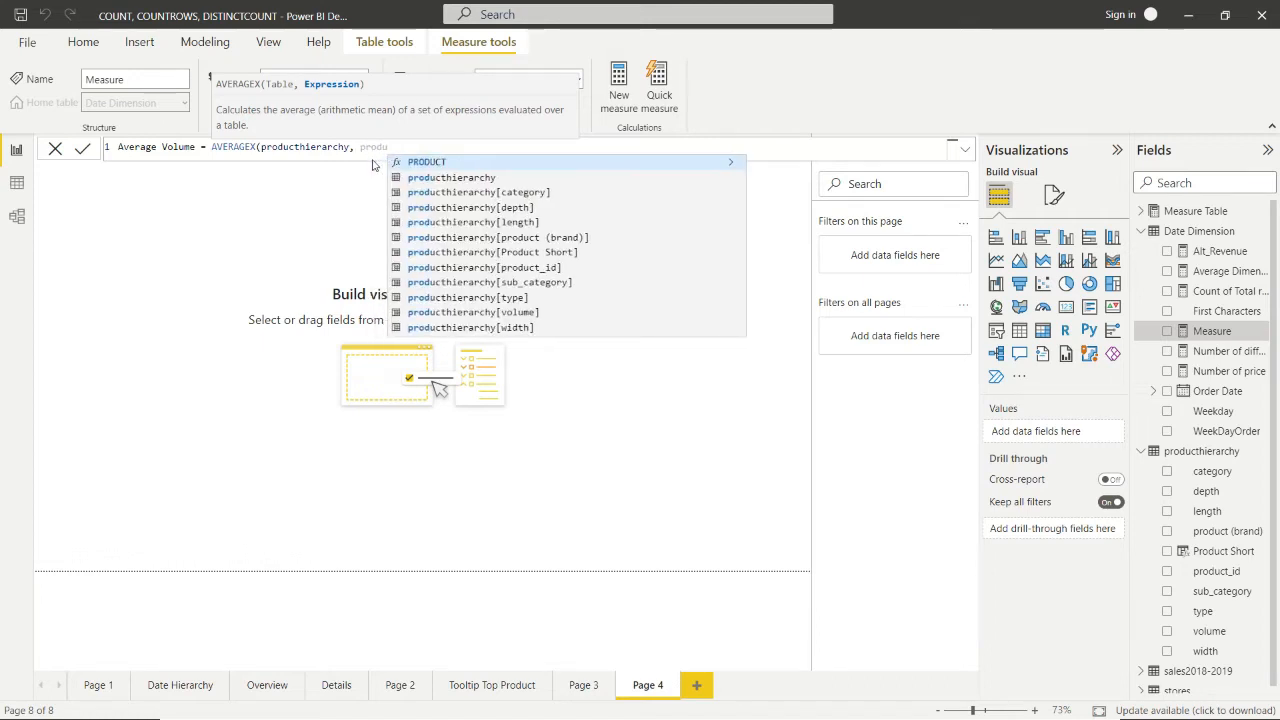
click(472, 207)
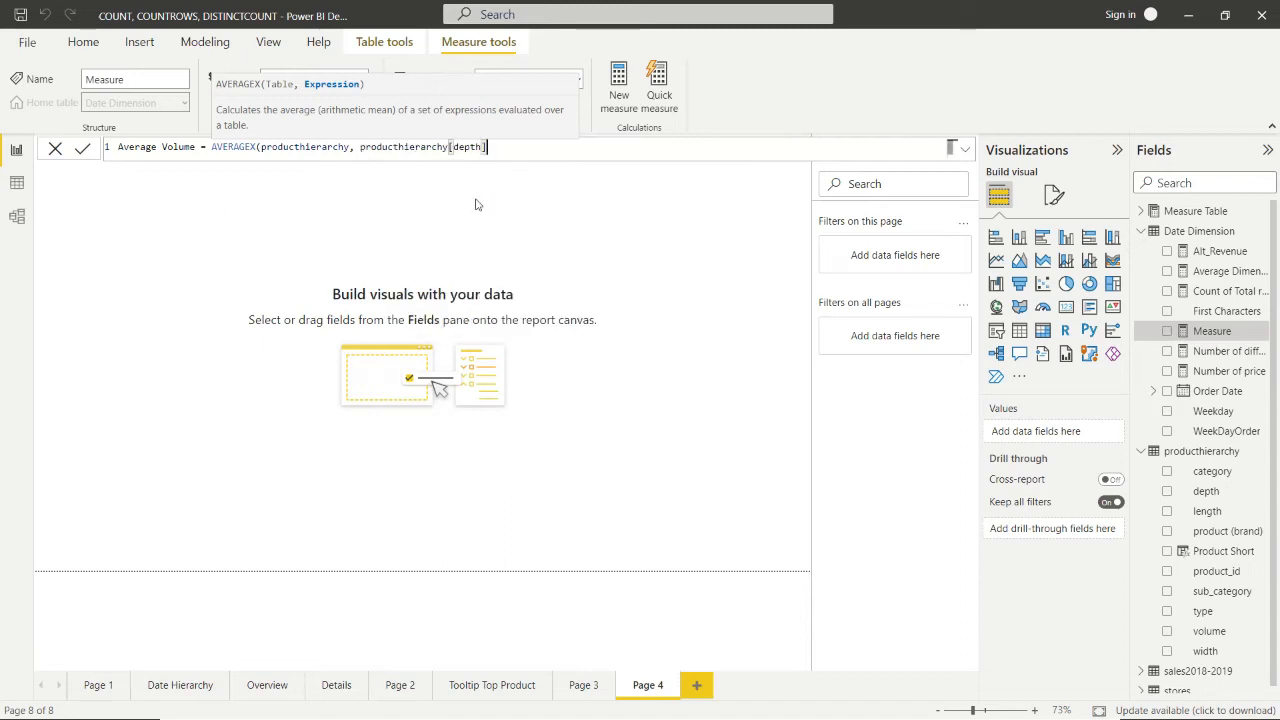
text(*produ)
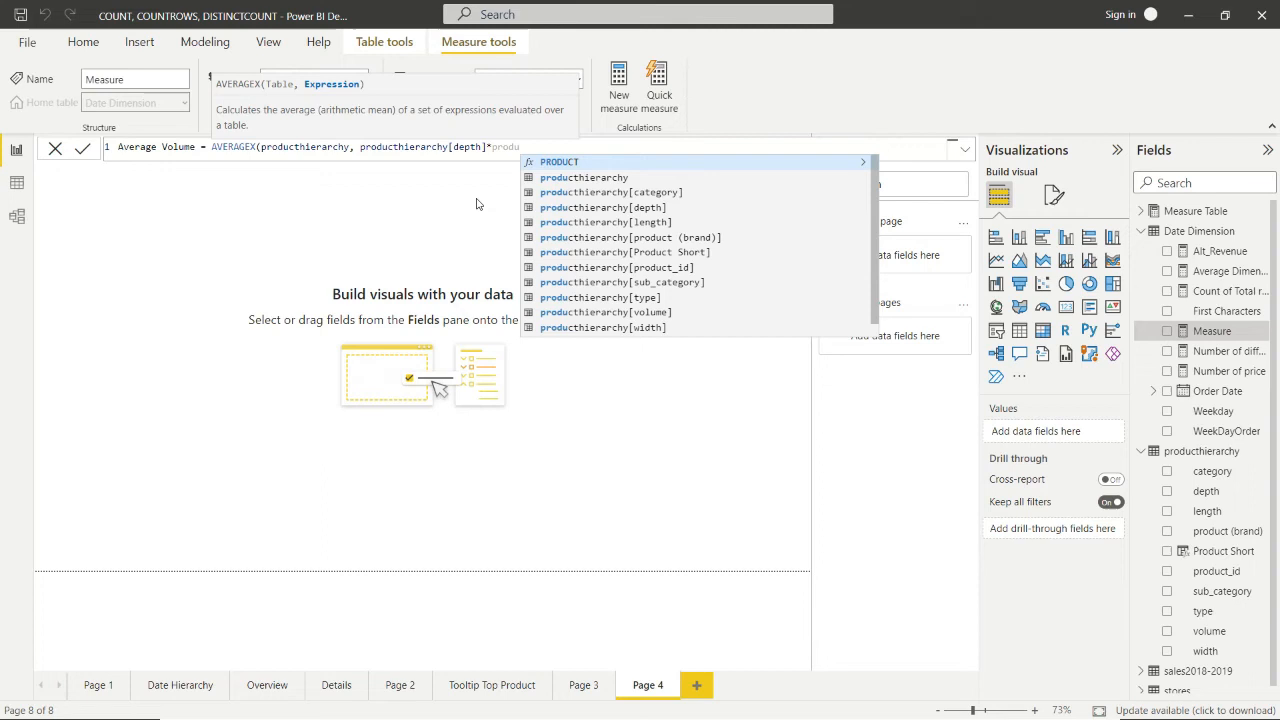
click(636, 222)
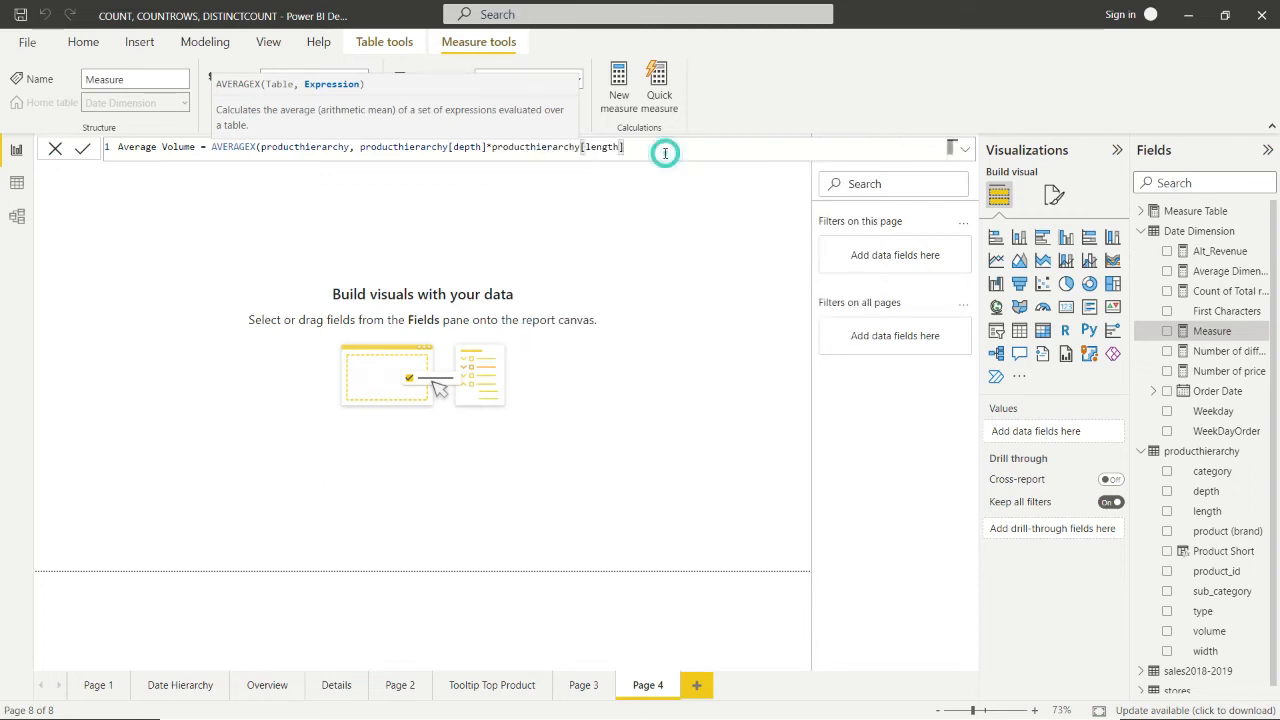
text(*pro)
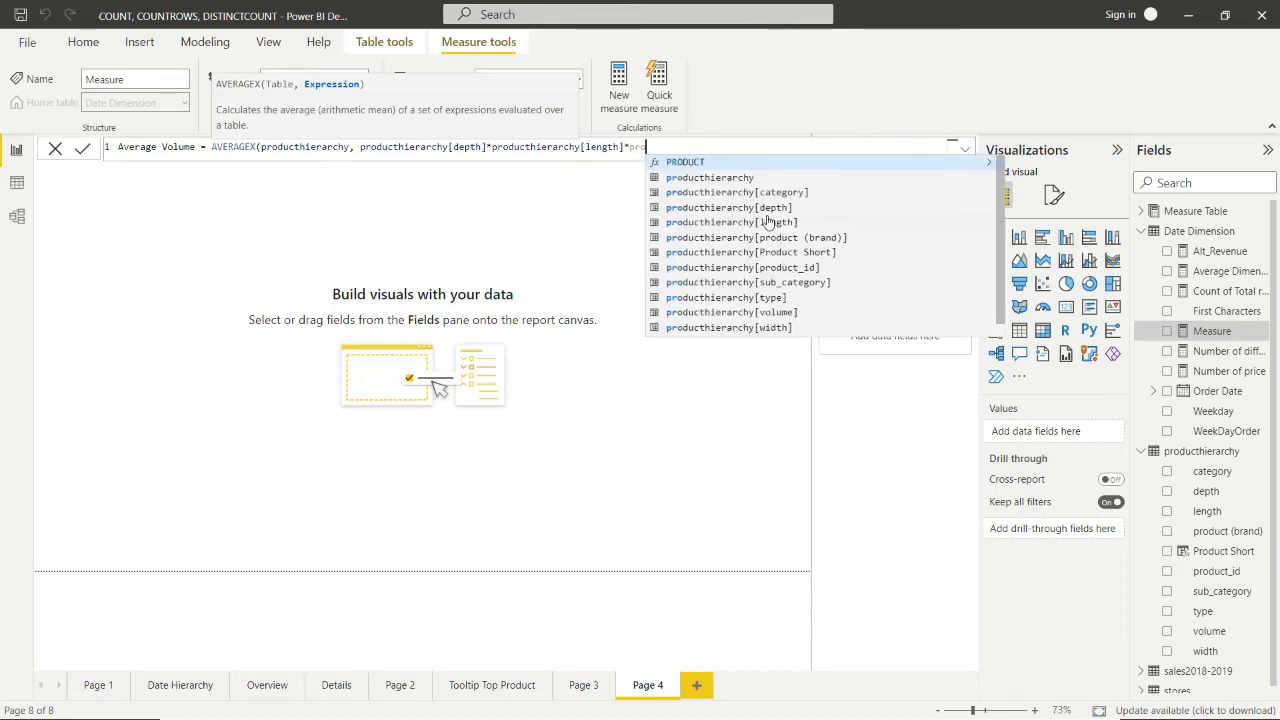
click(760, 327)
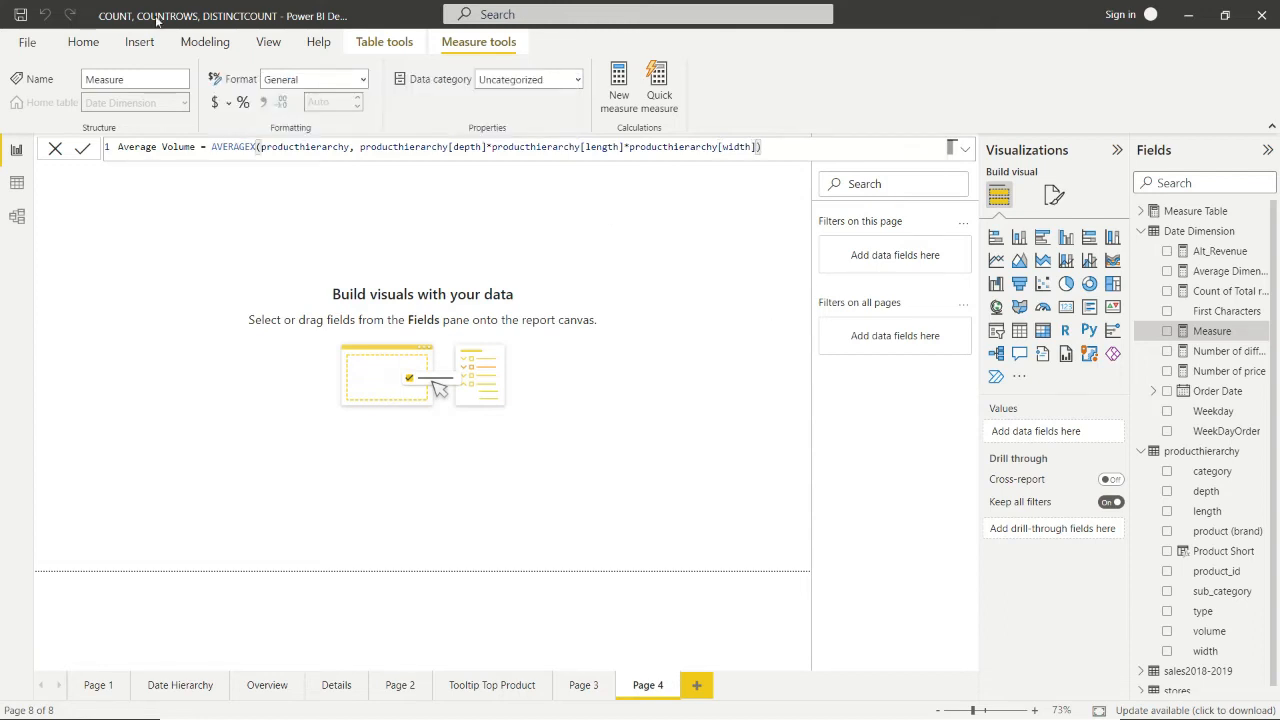
click(83, 150)
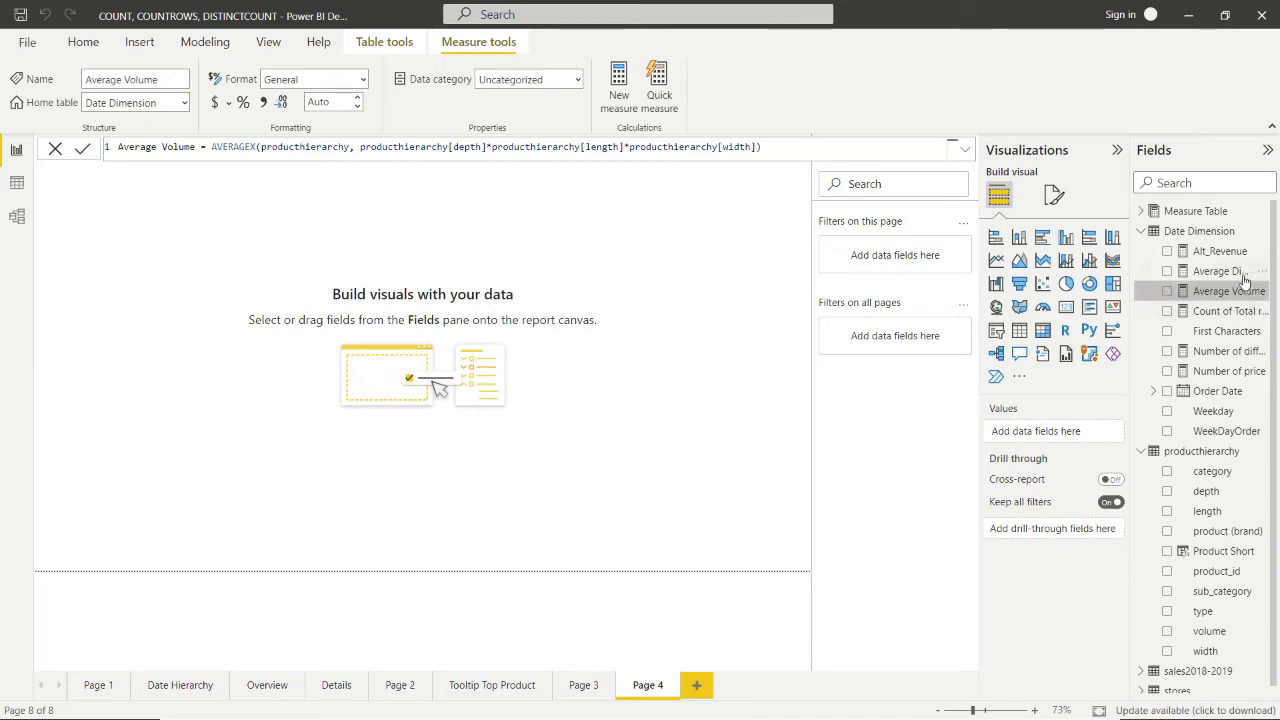
Add a card visual near the page's upper-left corner, make it shorter and wider, and fill it with the Average Dimension measure.
click(1065, 308)
drag(123, 137, 151, 163)
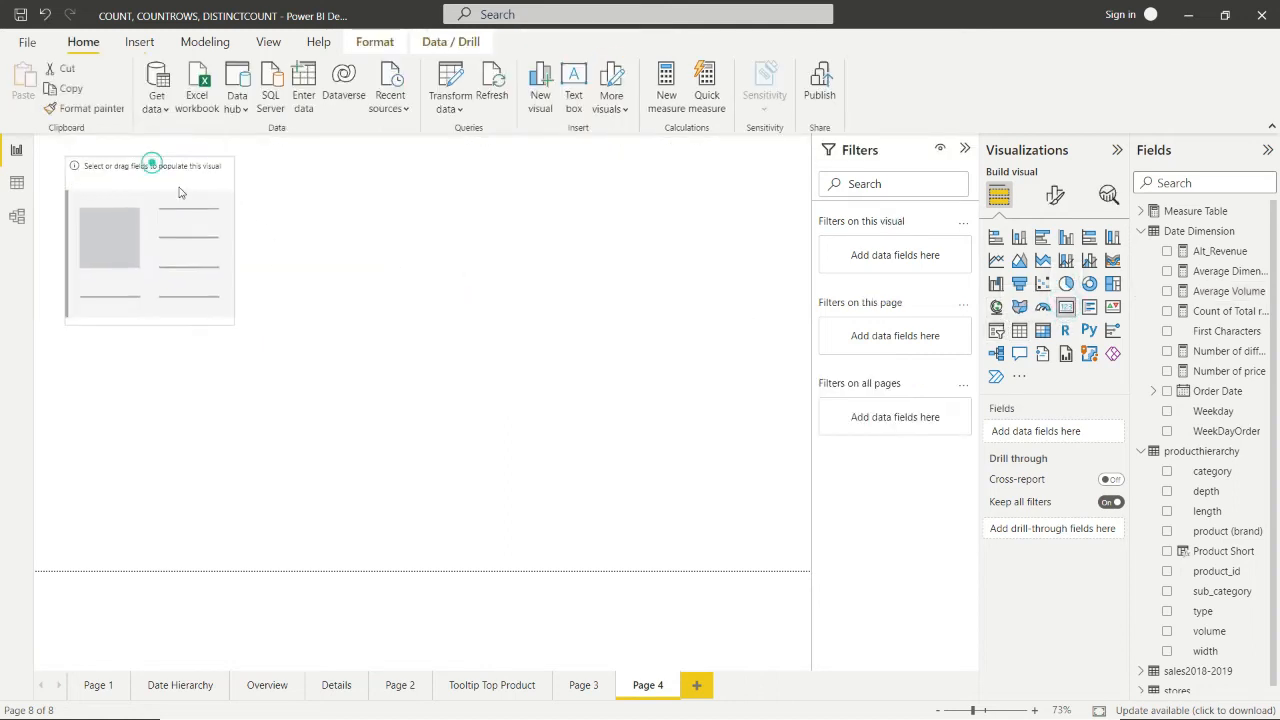
drag(233, 323, 232, 249)
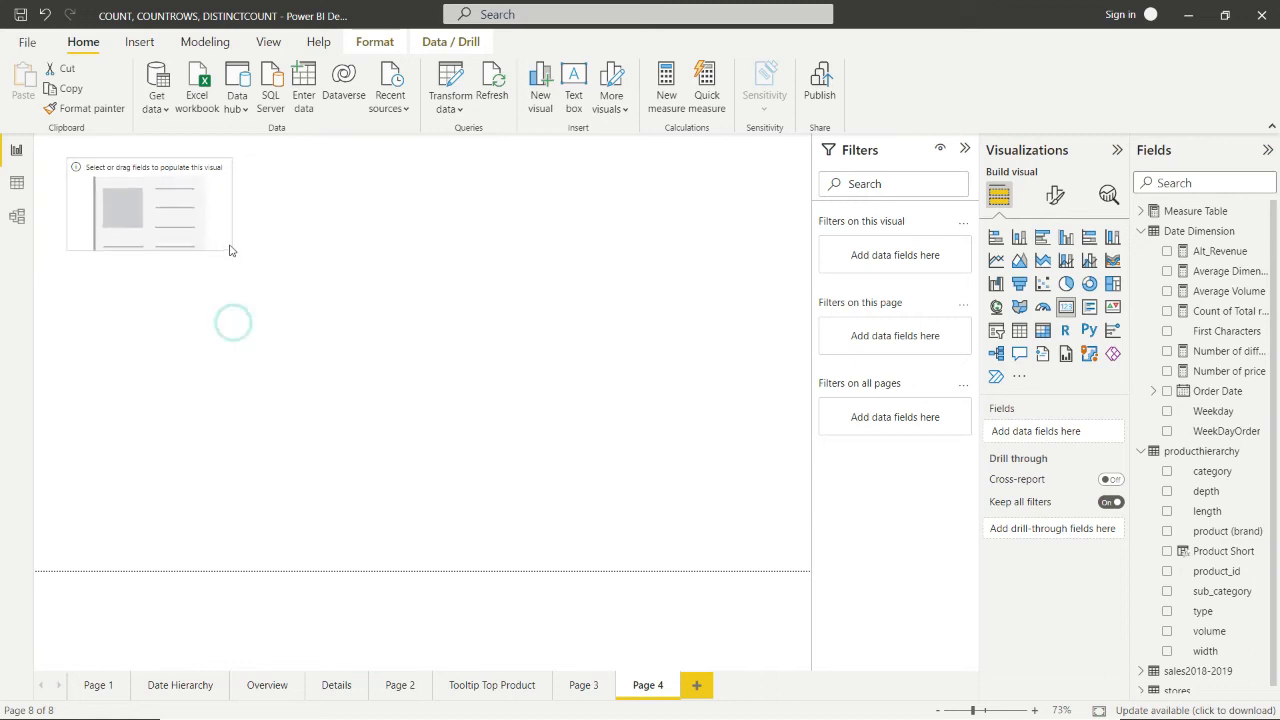
drag(231, 203, 266, 205)
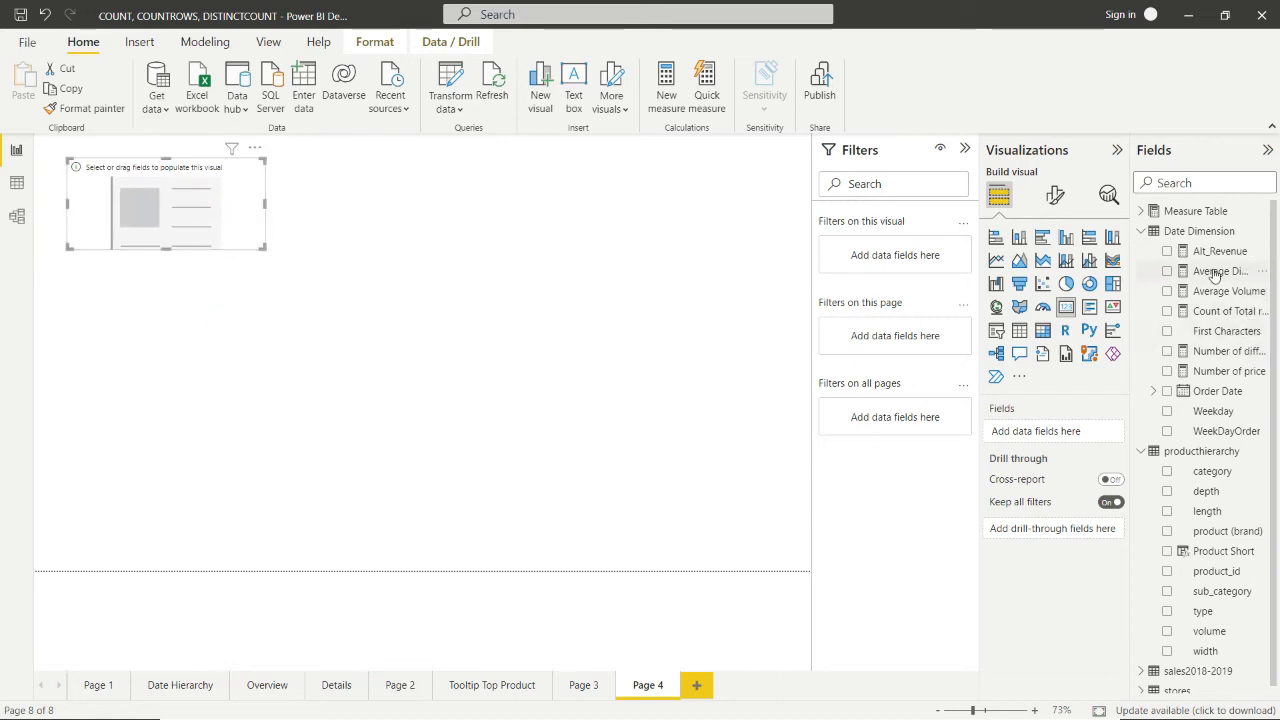
drag(1215, 272, 1050, 430)
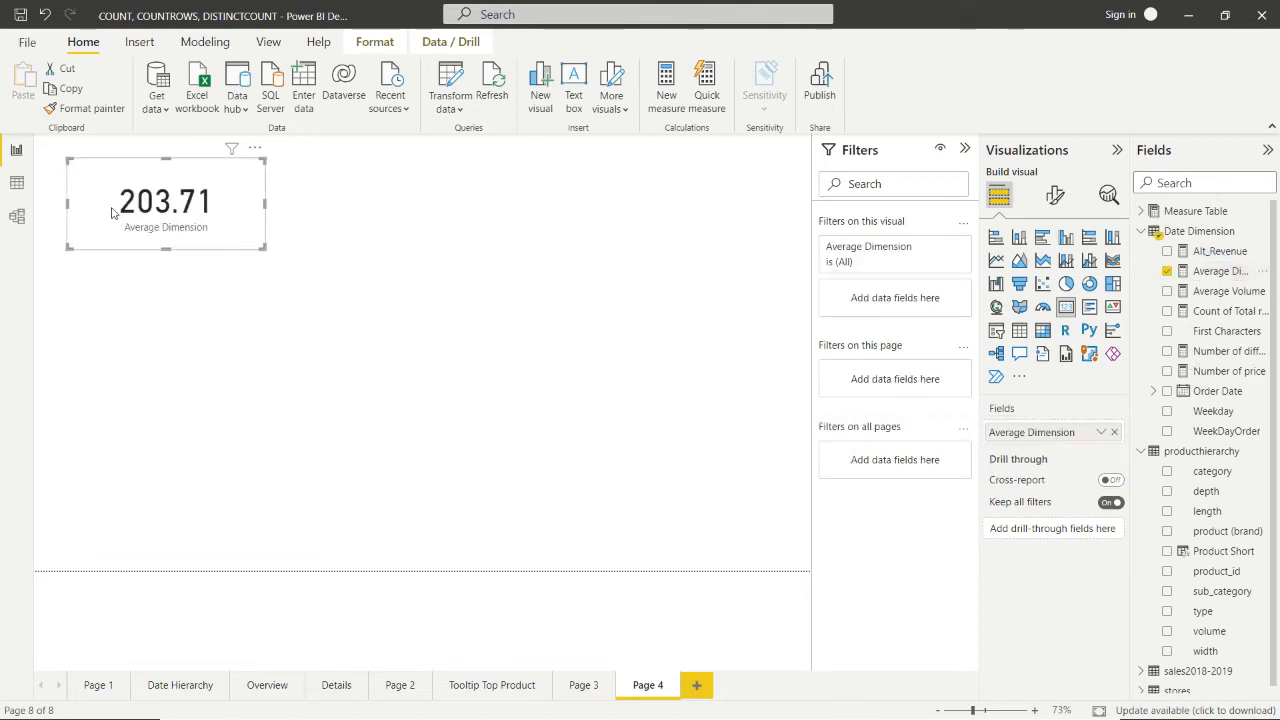
Turn on the visual border and shadow effects for the Average Dimension card.
click(589, 307)
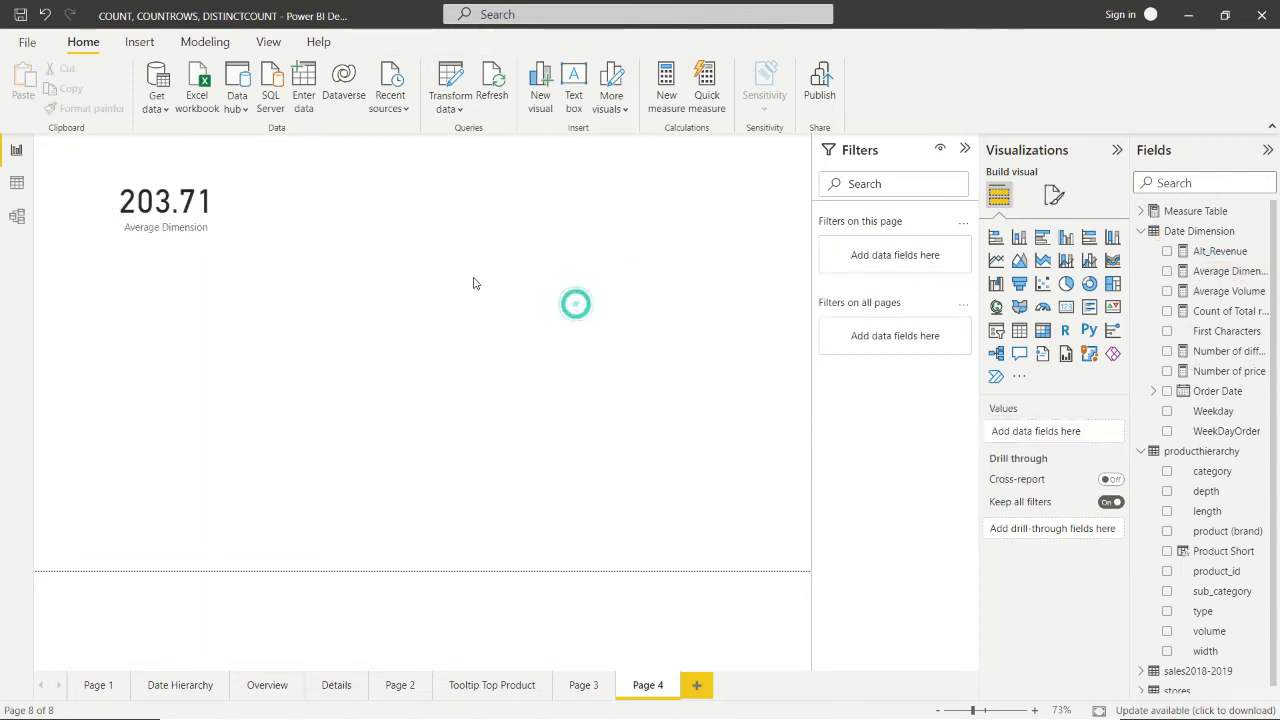
click(253, 210)
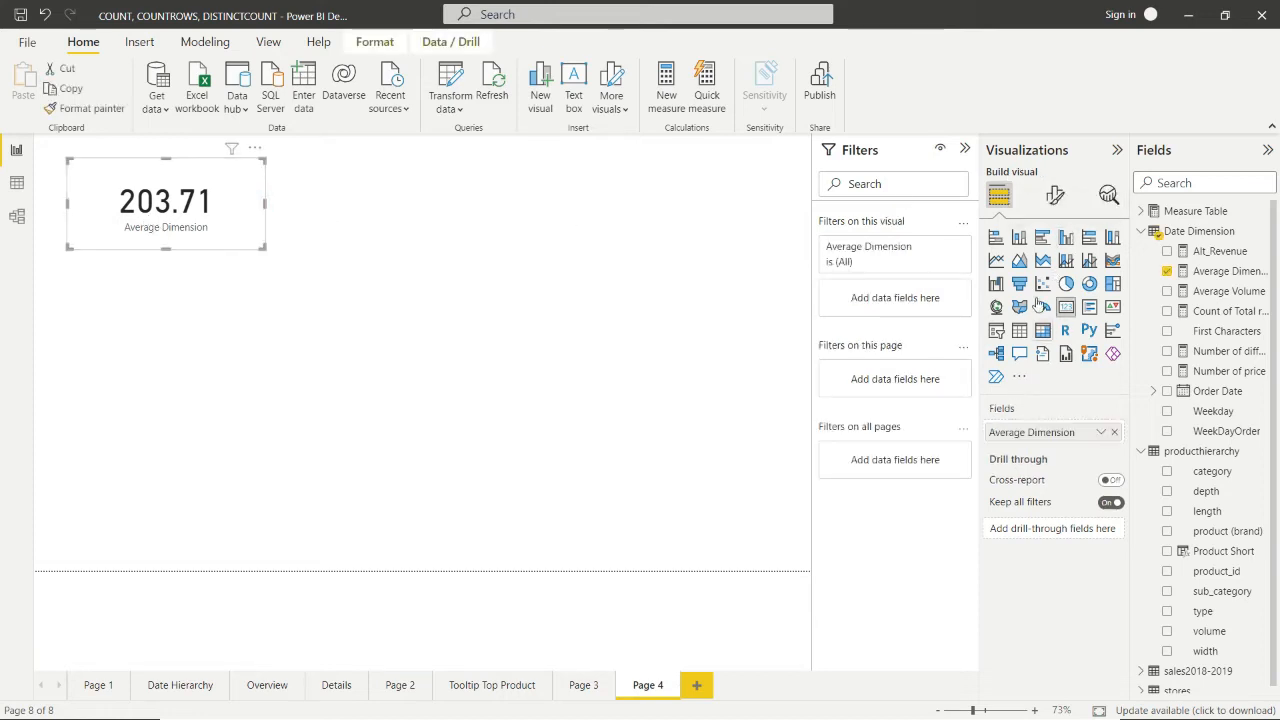
click(1053, 195)
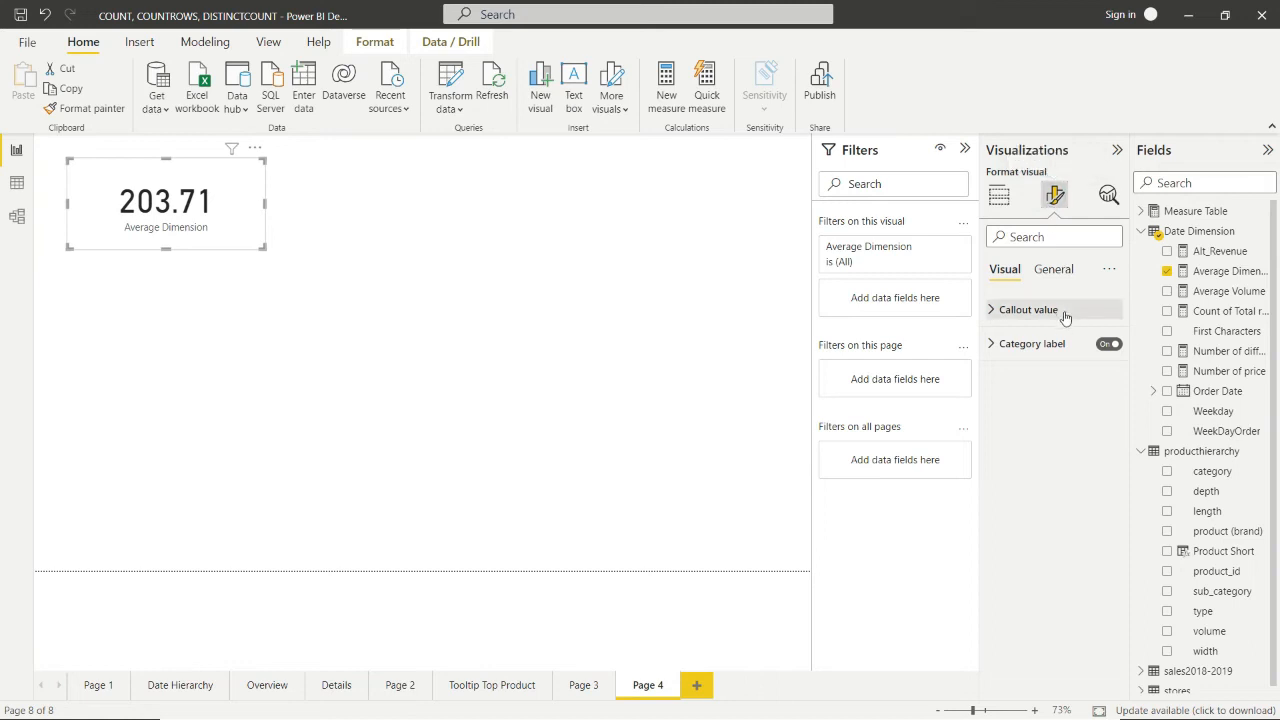
click(1050, 270)
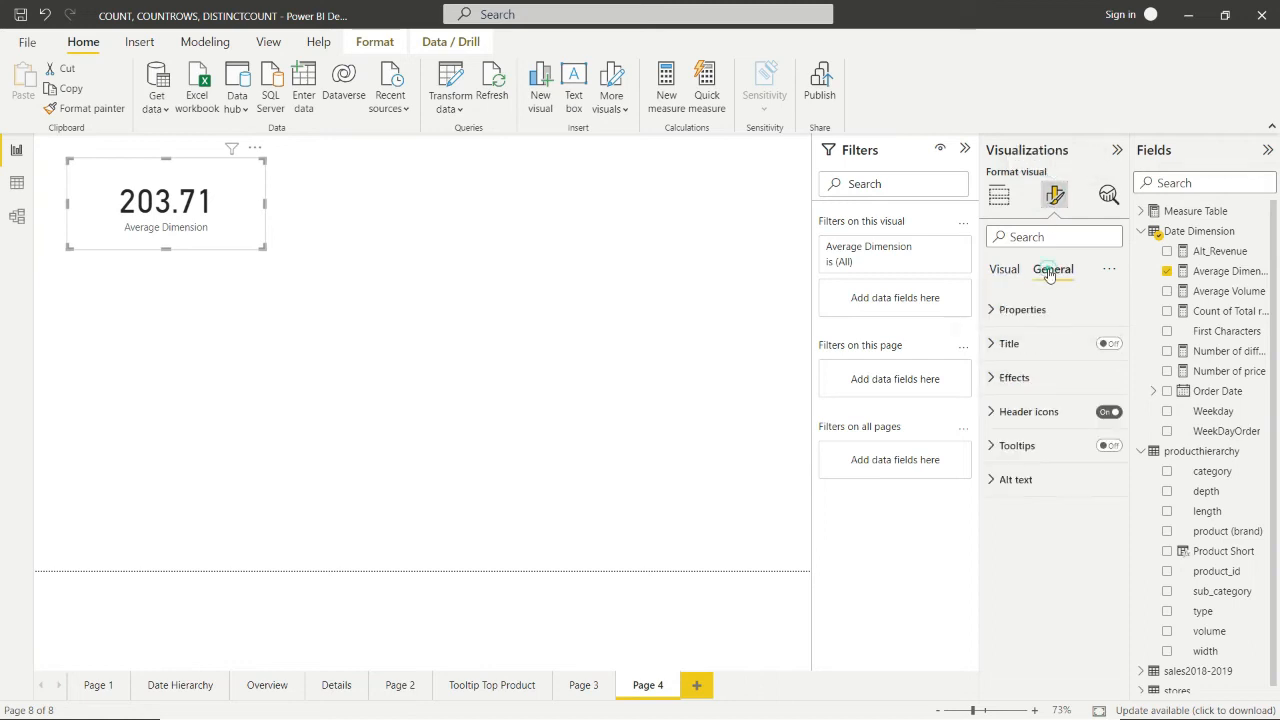
click(1049, 386)
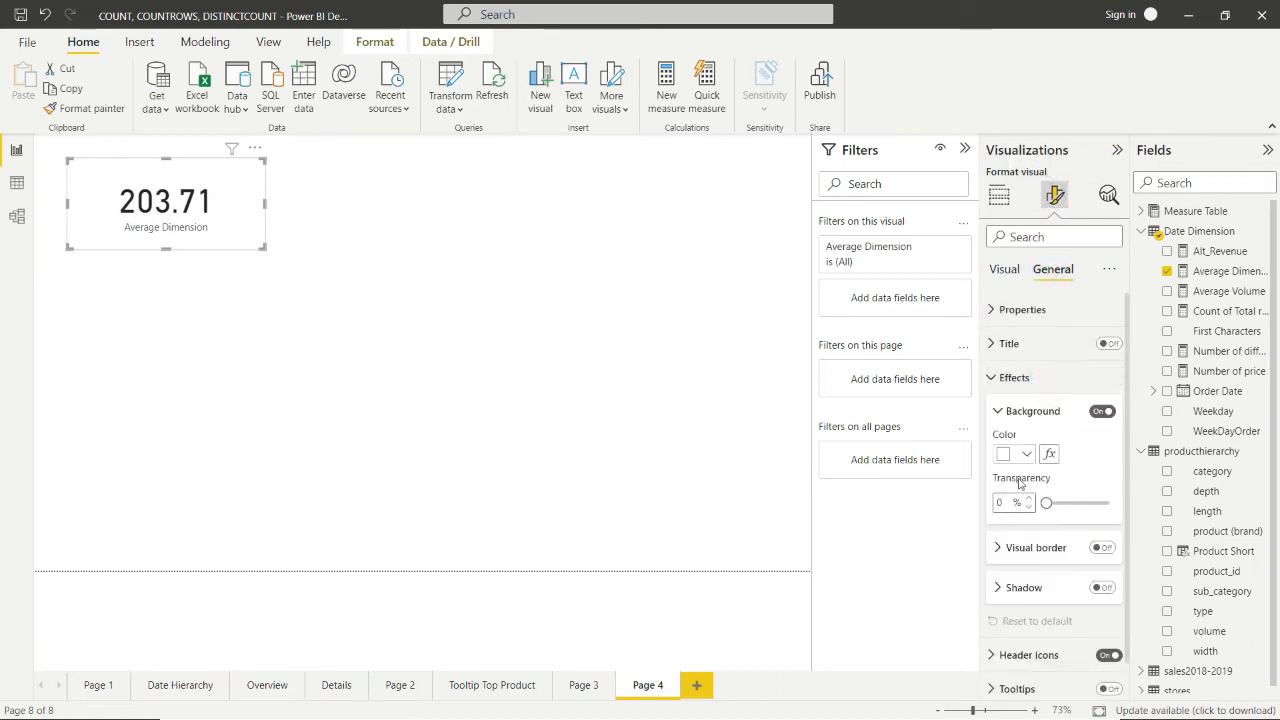
click(1104, 550)
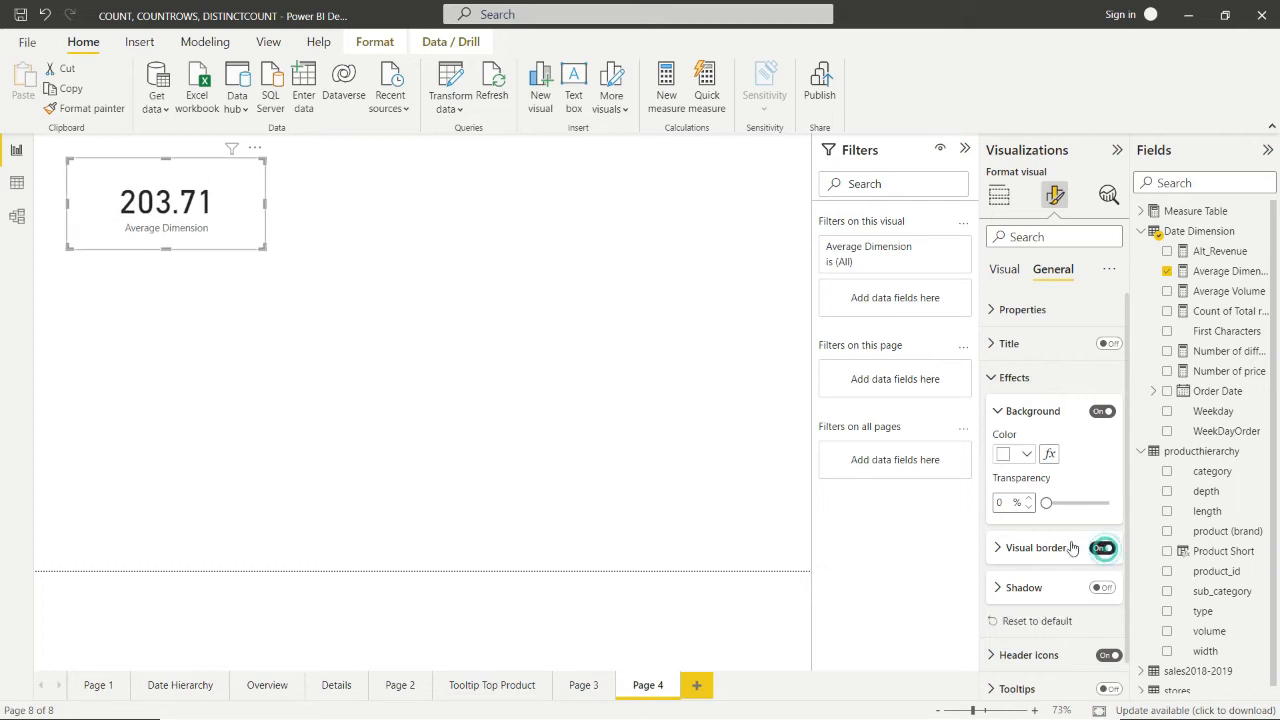
click(655, 296)
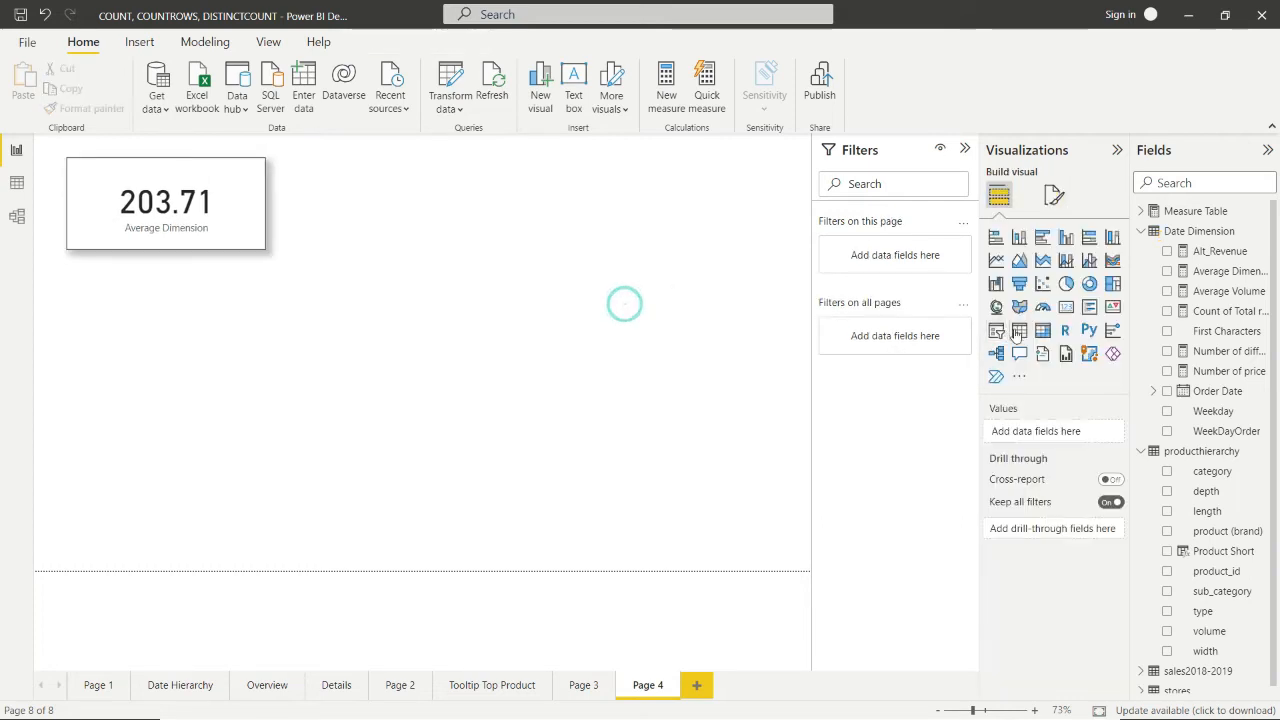
click(1066, 306)
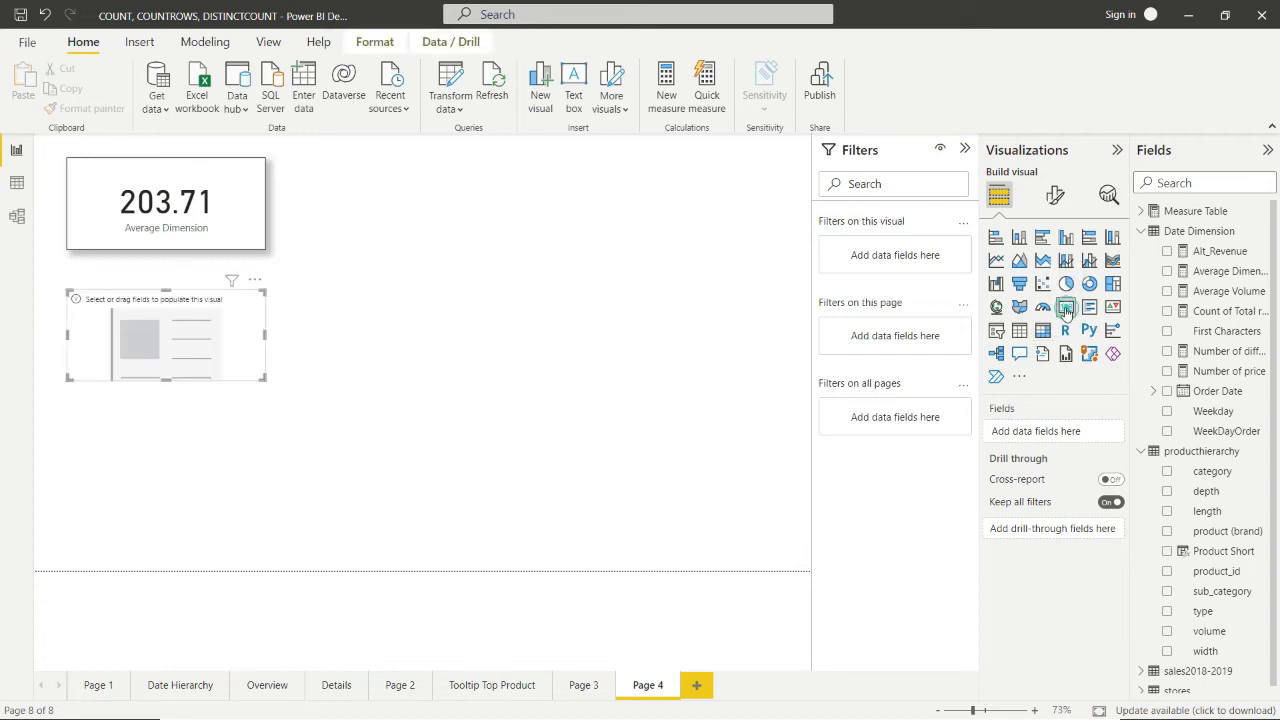
click(257, 285)
click(331, 297)
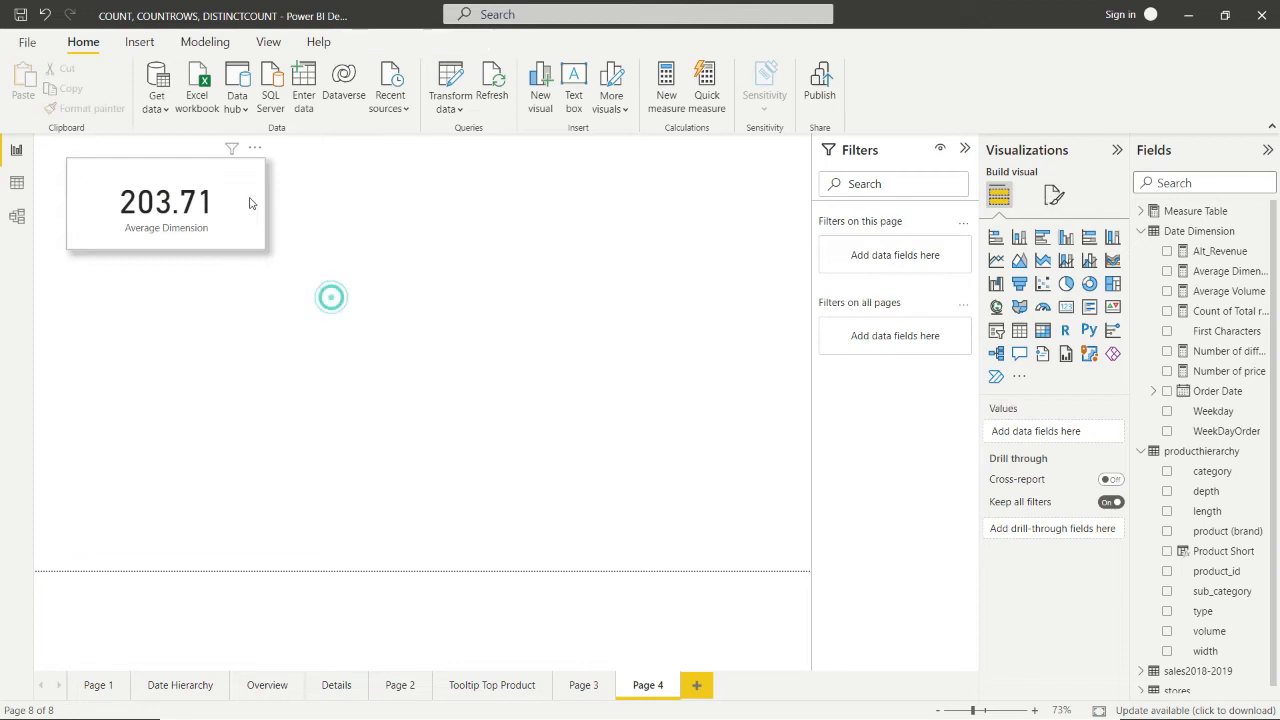
Duplicate the Average Dimension card beside the original and replace the copy's field with the Average Volume measure.
click(247, 196)
key(ctrl+c)
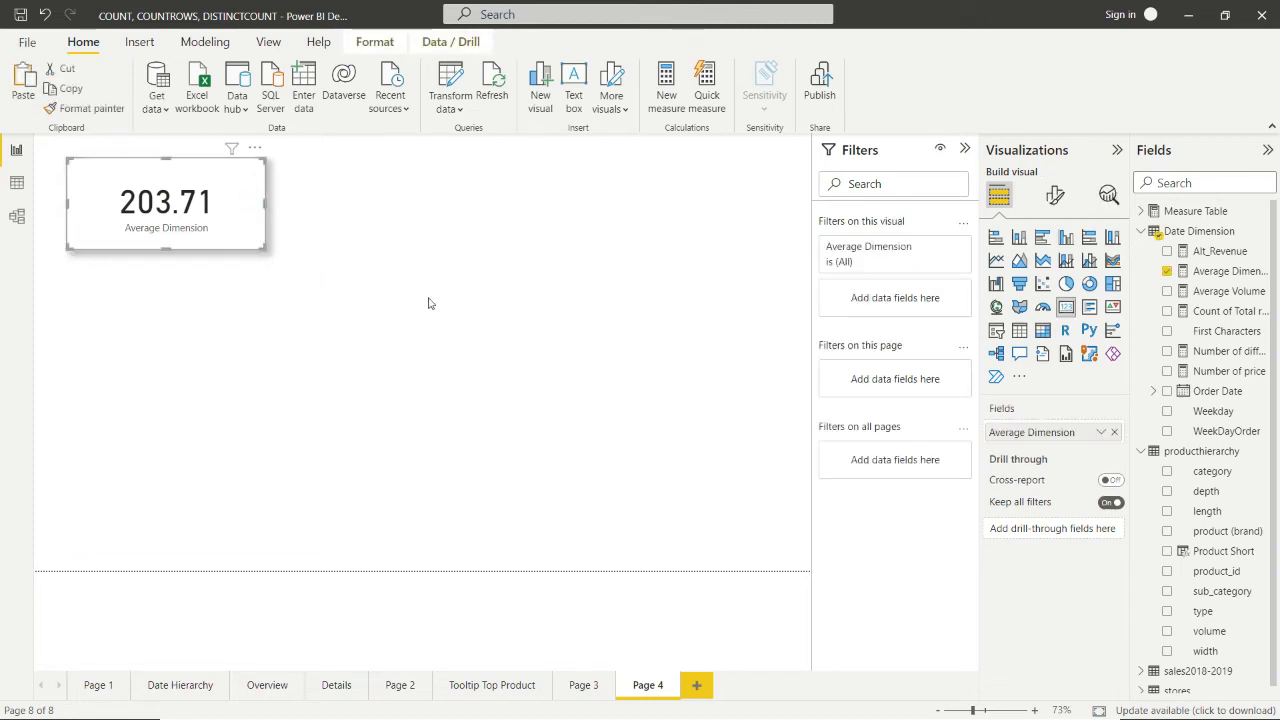
key(ctrl+v)
drag(223, 185, 430, 194)
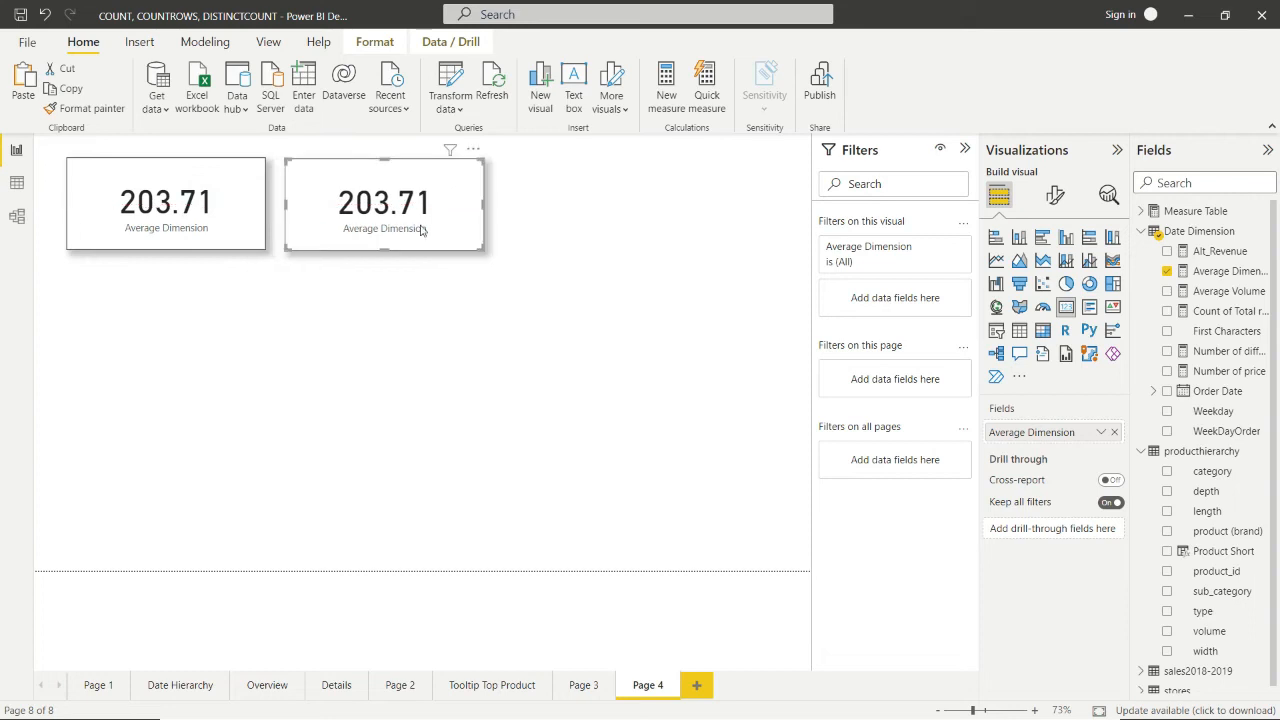
click(1114, 432)
drag(1216, 290, 1040, 432)
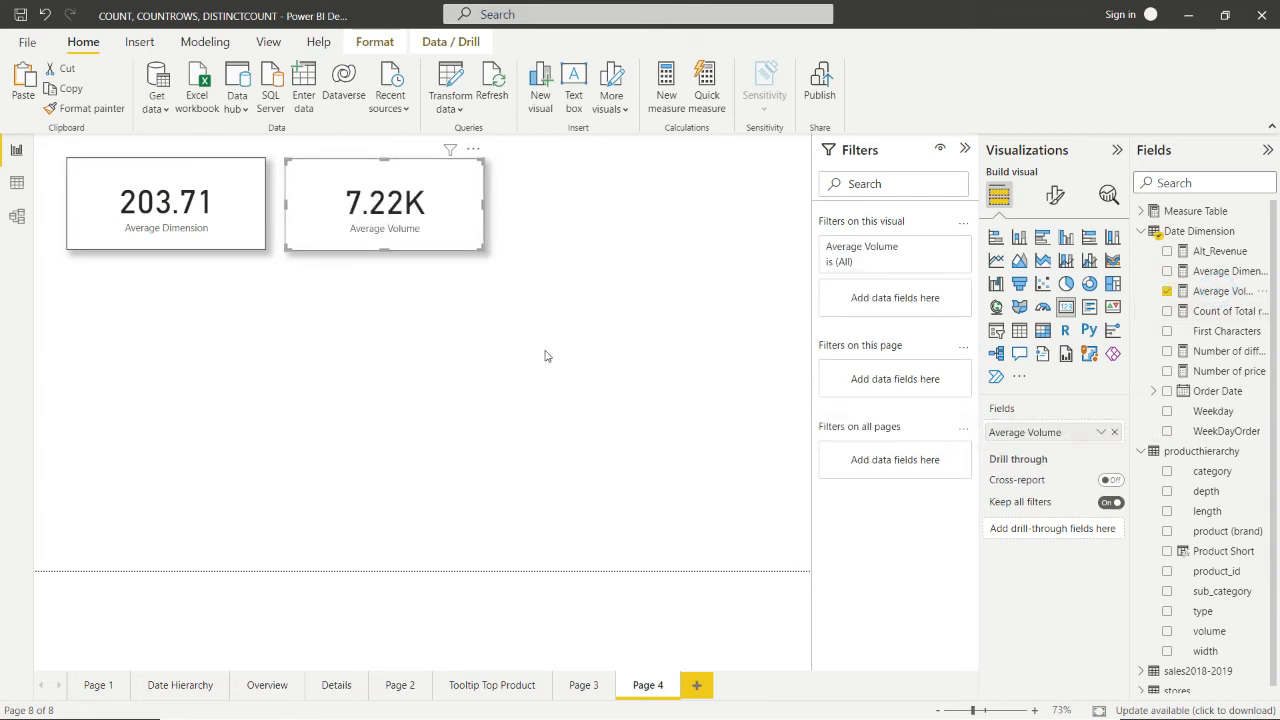
click(403, 392)
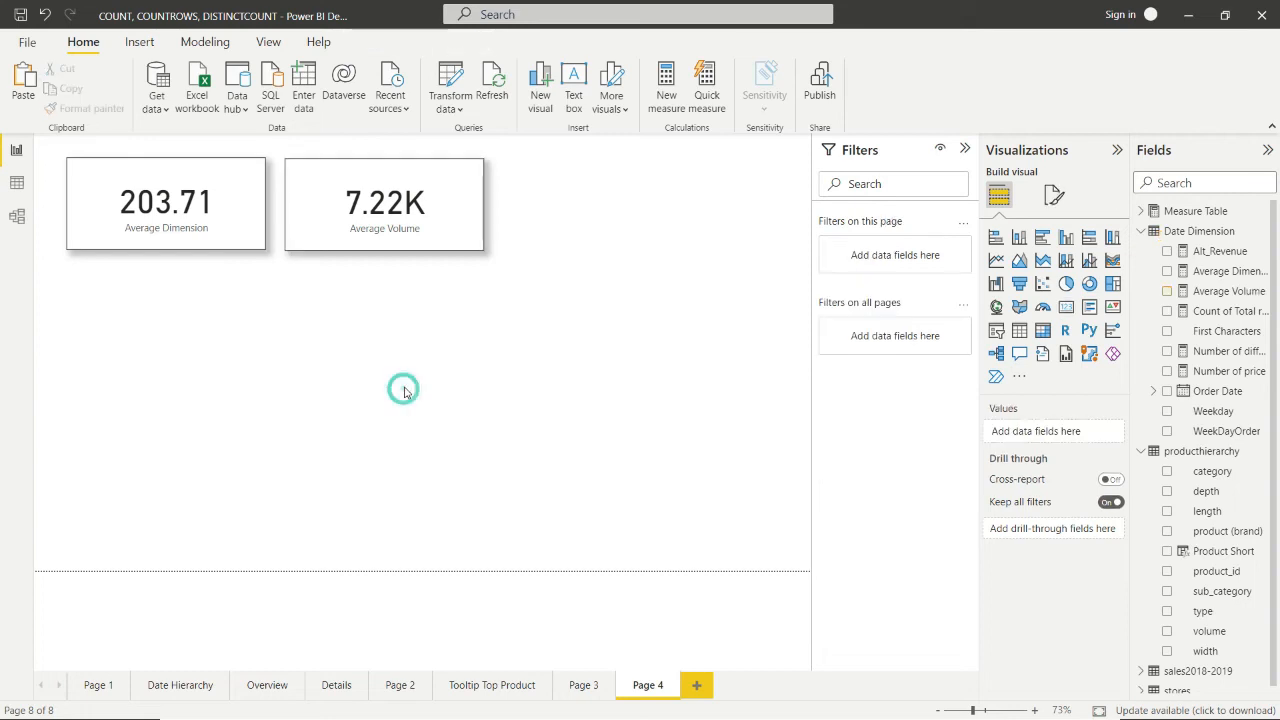
Add a large table below the cards with category, sub_category, Average Dimension and Average Volume as its columns.
click(1020, 332)
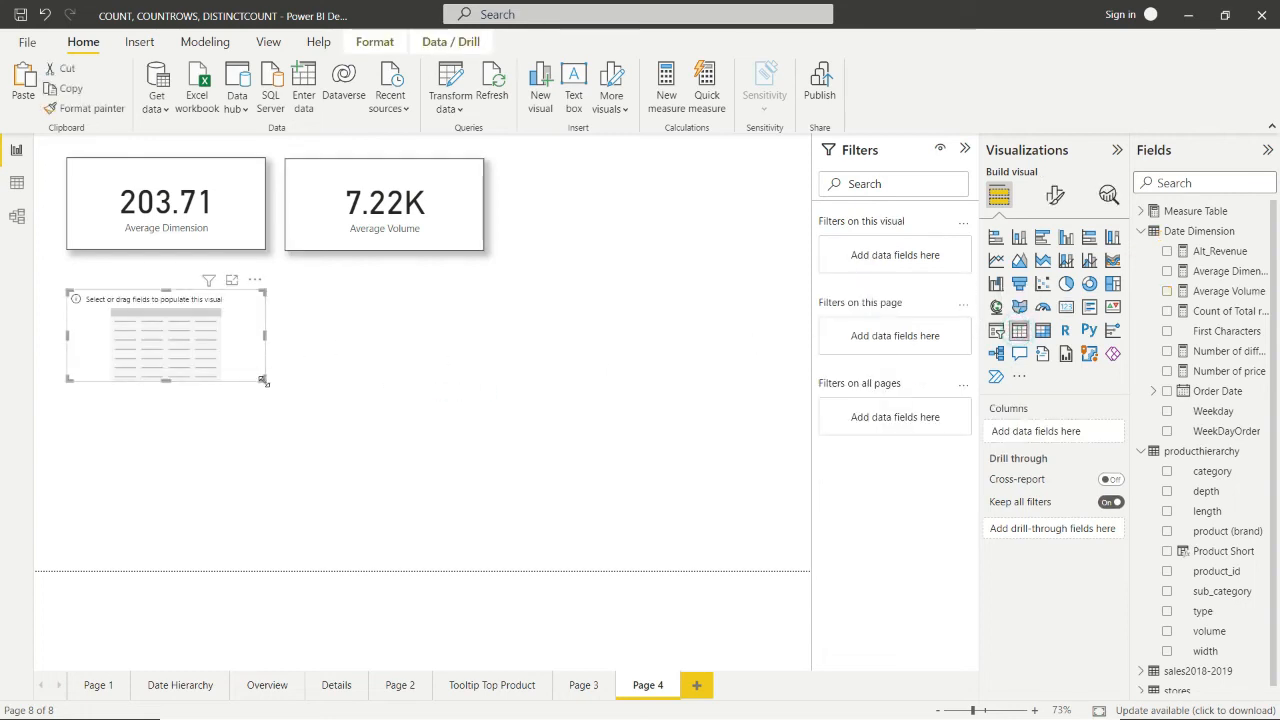
drag(265, 381, 569, 536)
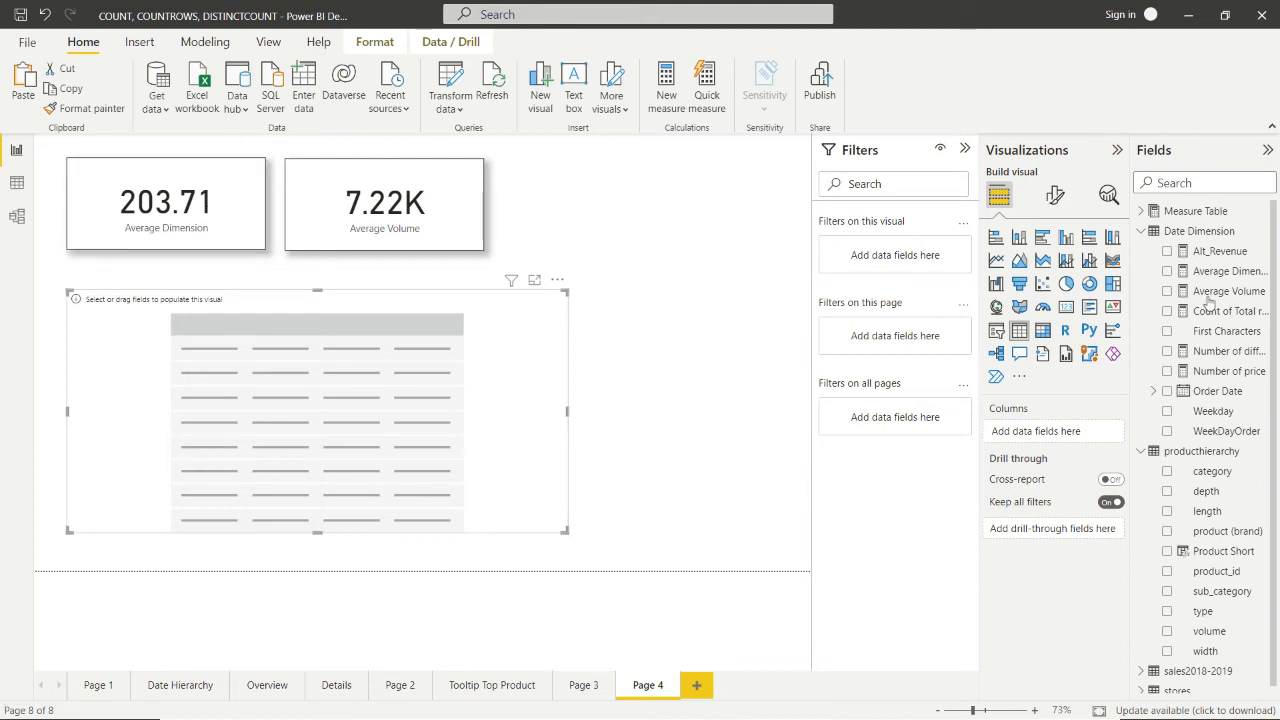
drag(1216, 480, 1070, 441)
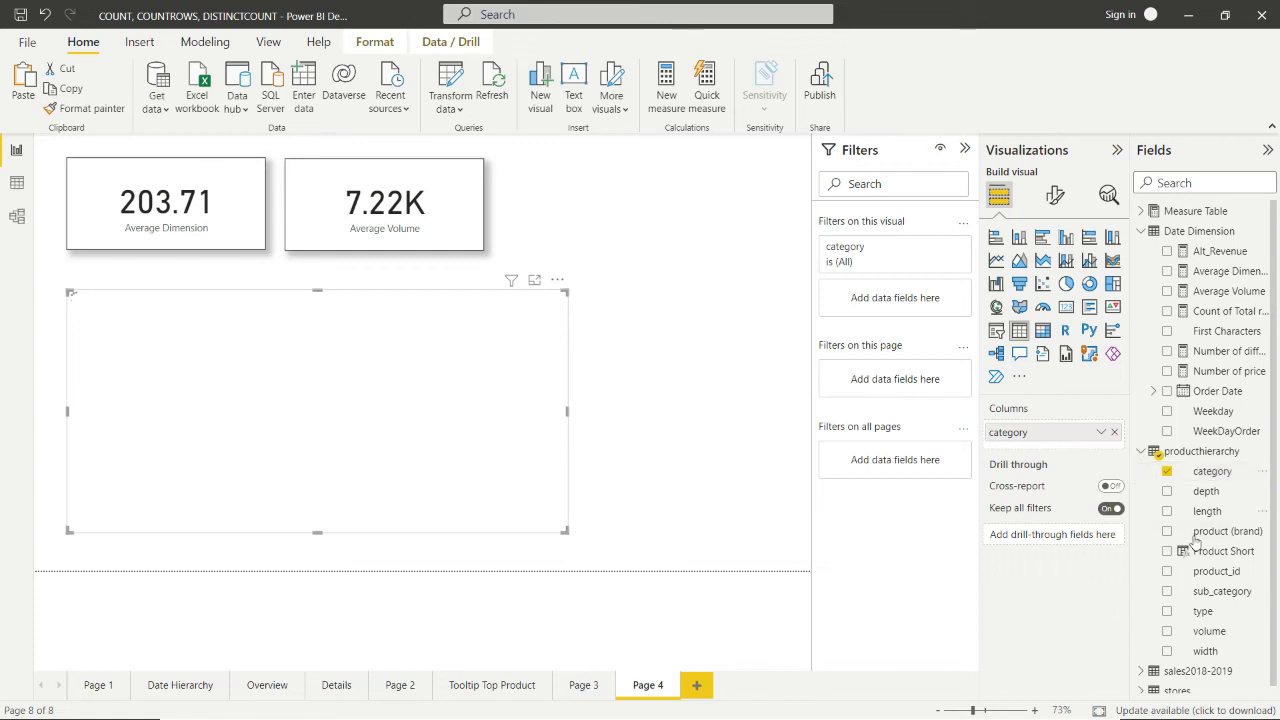
drag(1220, 591, 1073, 462)
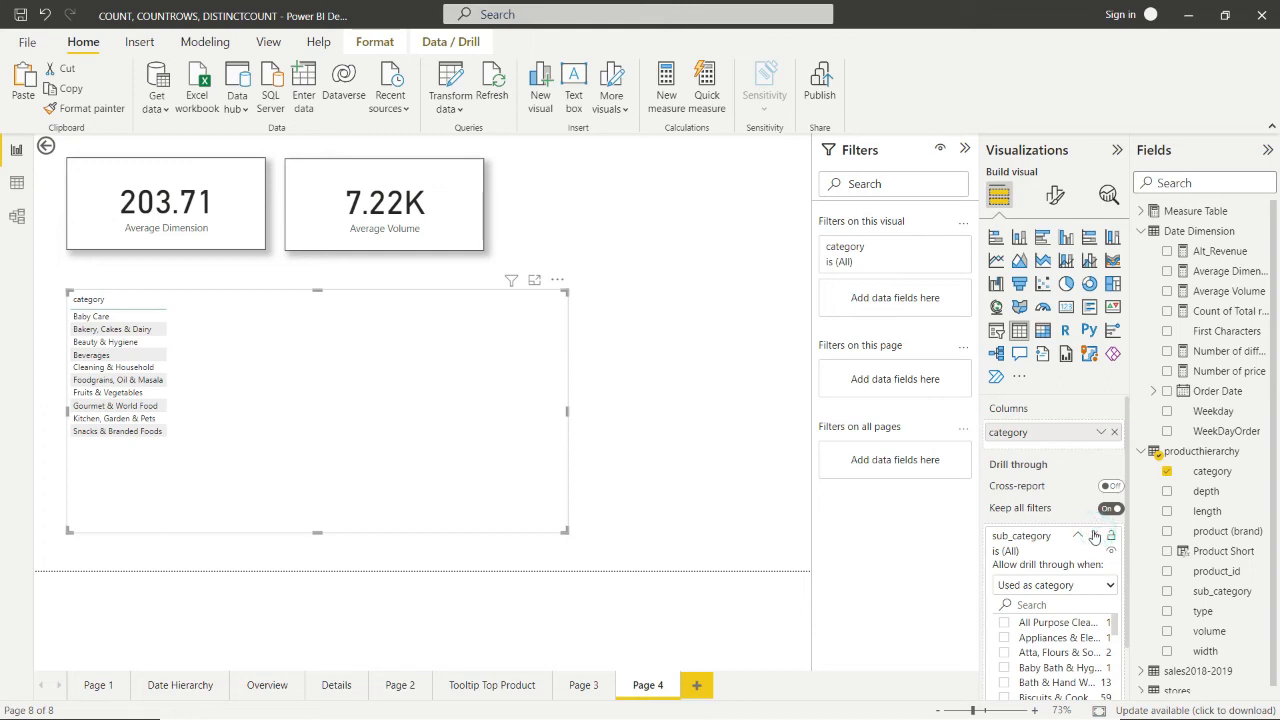
click(1094, 536)
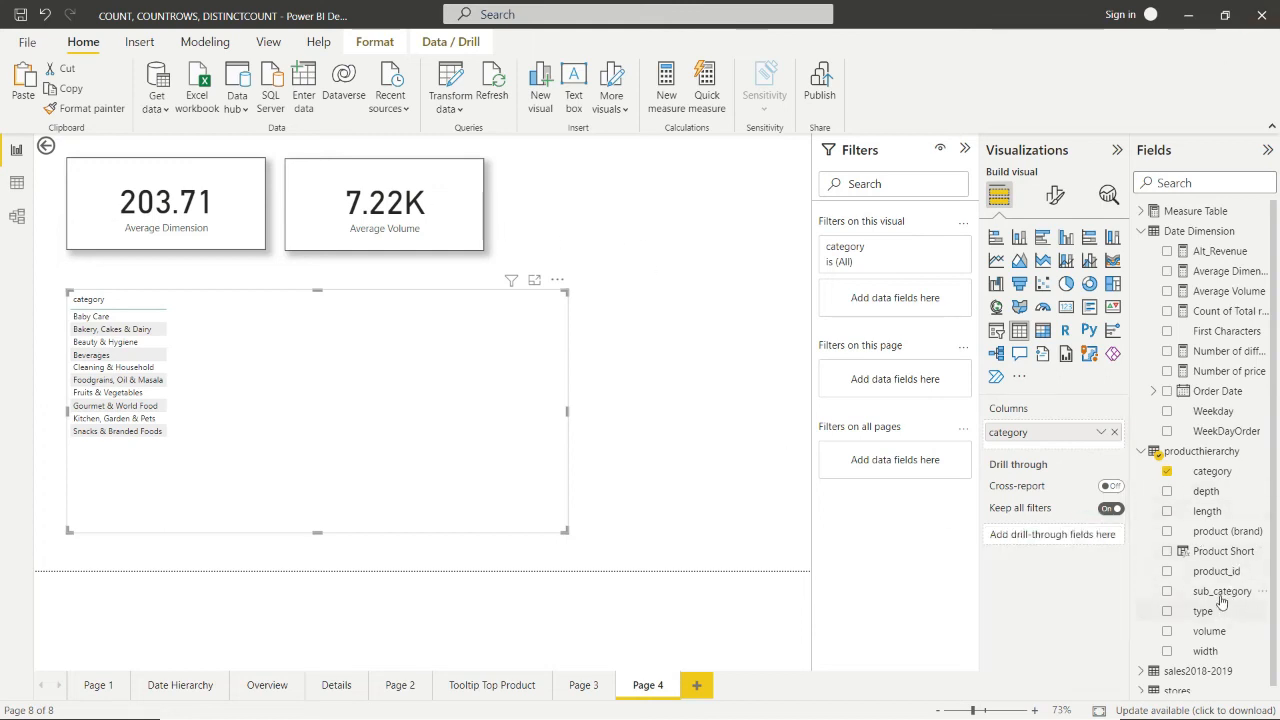
drag(1221, 600, 1072, 456)
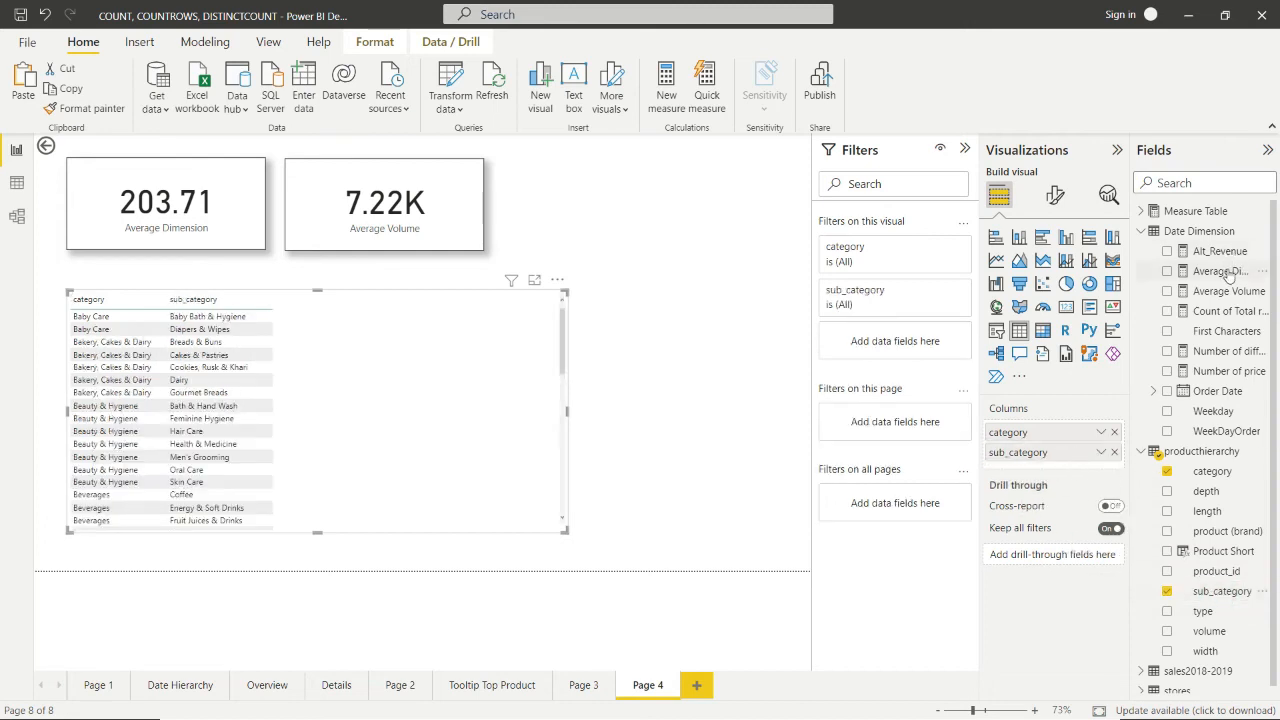
drag(1225, 272, 1096, 466)
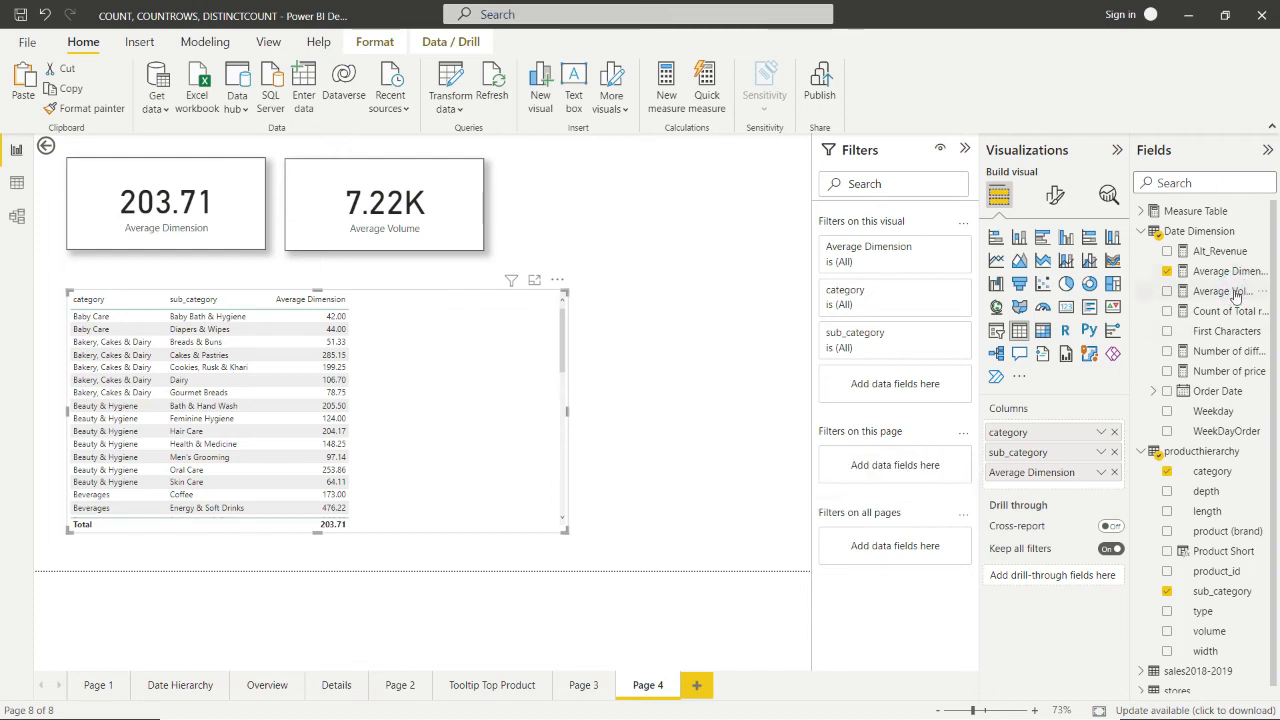
drag(1236, 291, 1020, 490)
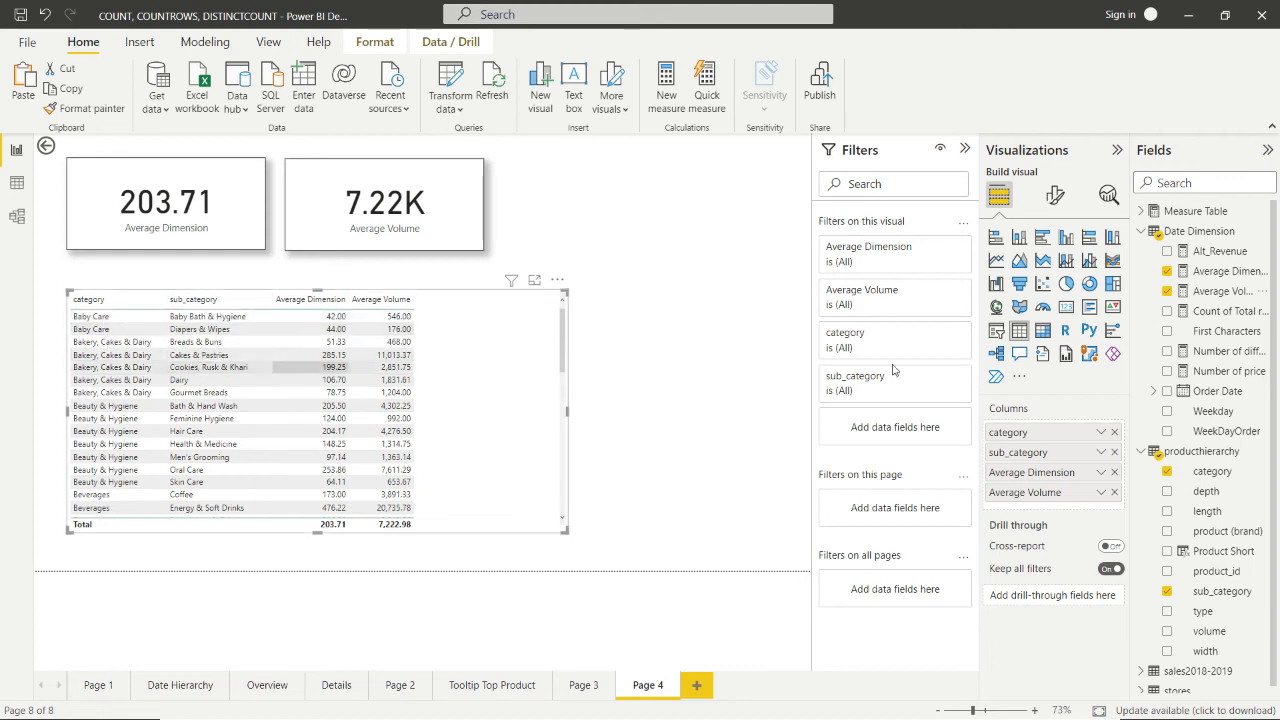
Rework the table's columns by removing sub_category, adding product_id after category, and reinserting sub_category between those two.
click(1114, 452)
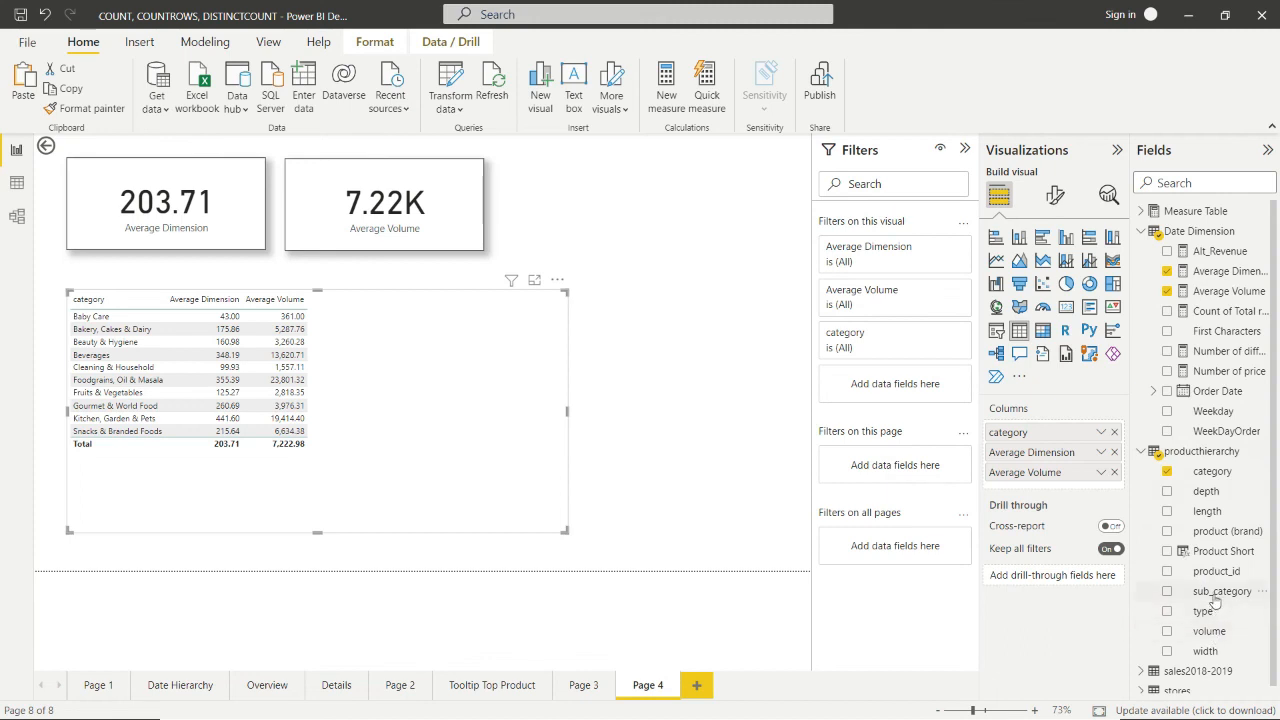
drag(1211, 578, 1059, 451)
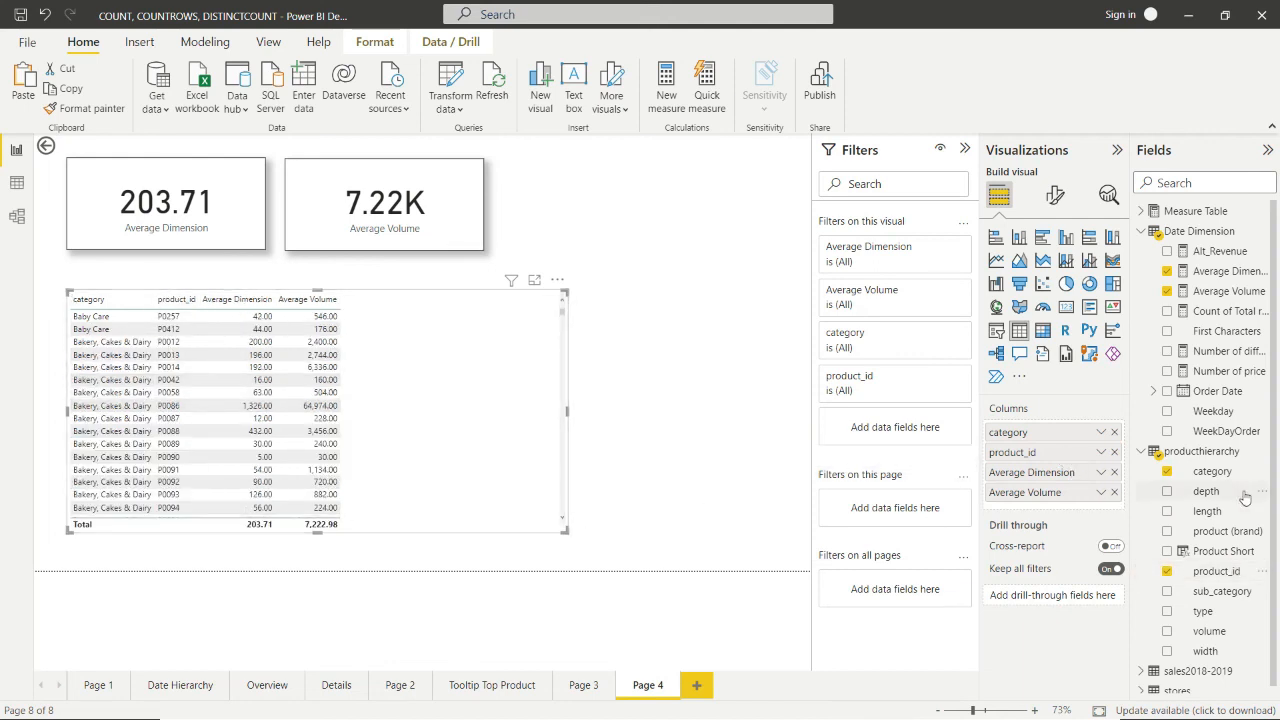
drag(1222, 591, 1059, 449)
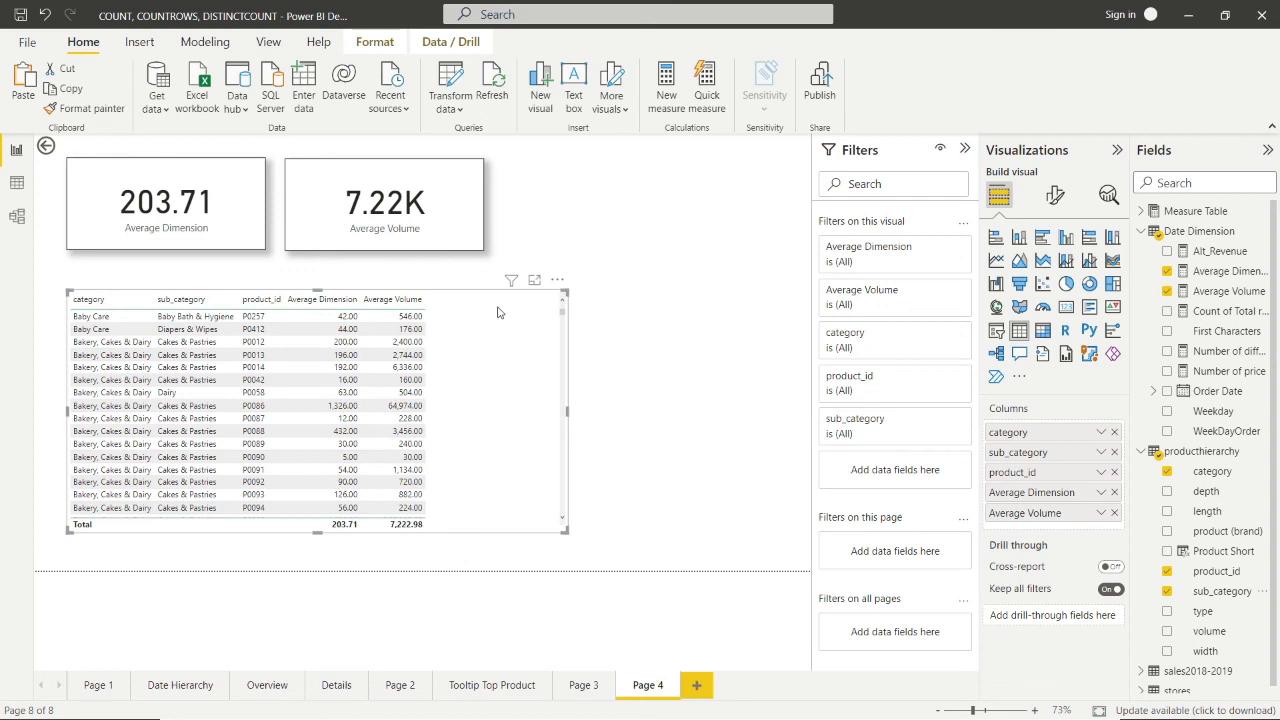
click(600, 455)
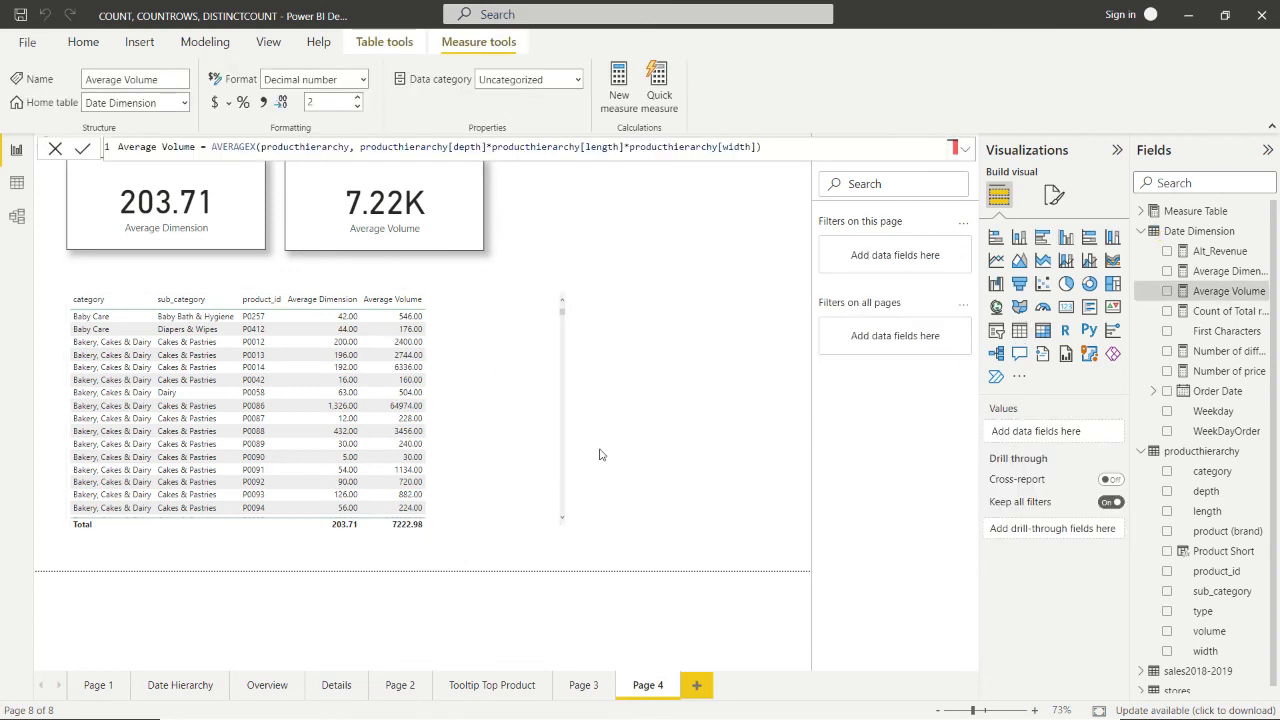